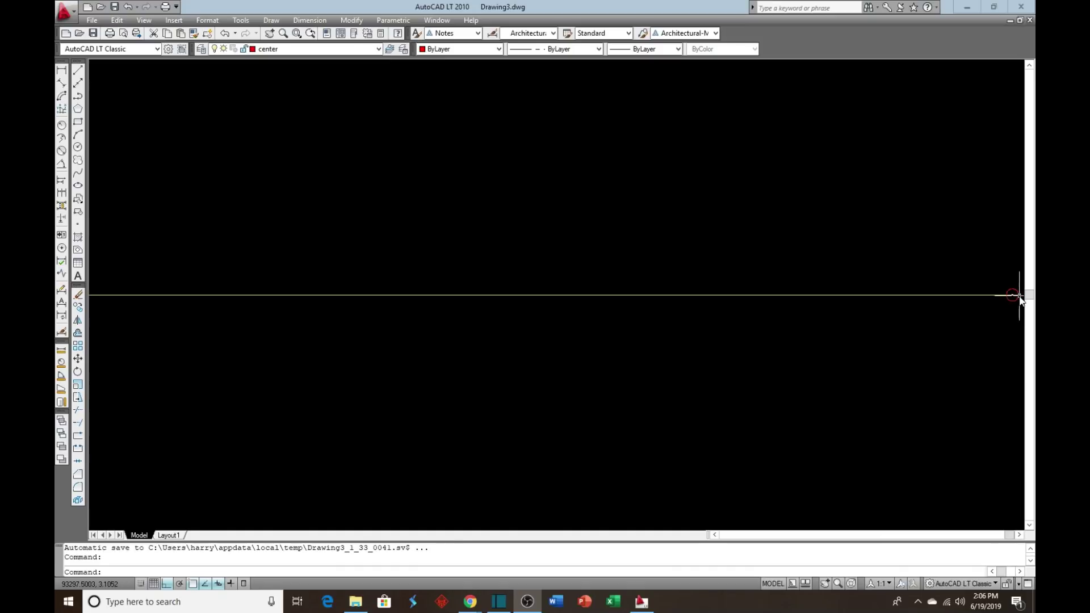
- Zoom in on the red centre-line circle at the right end of the line
scroll(1005, 299, "up", 12)
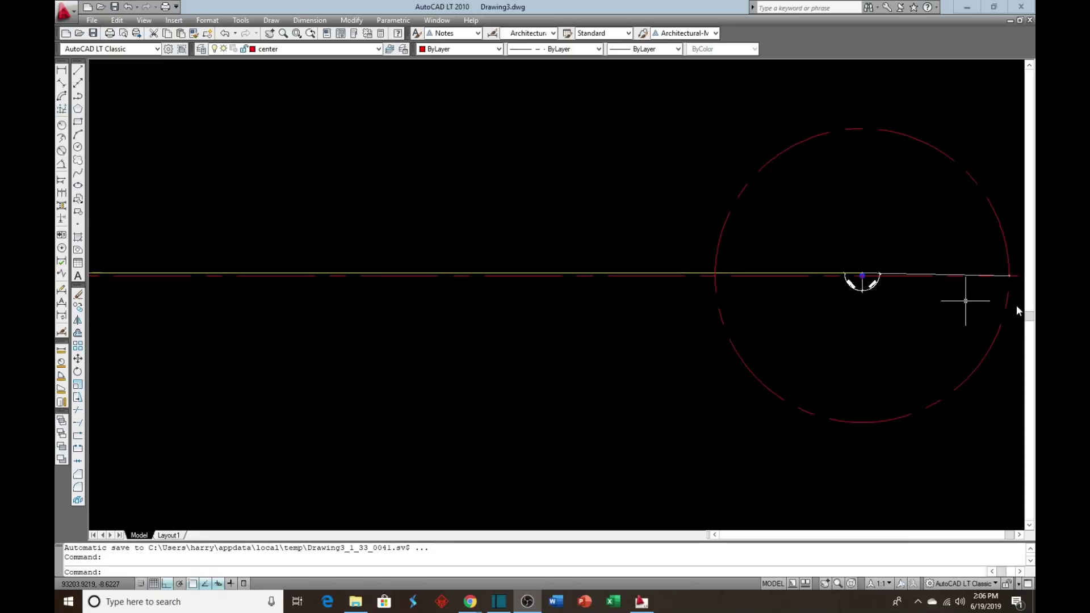
scroll(1017, 306, "up", 2)
scroll(943, 282, "down", 2)
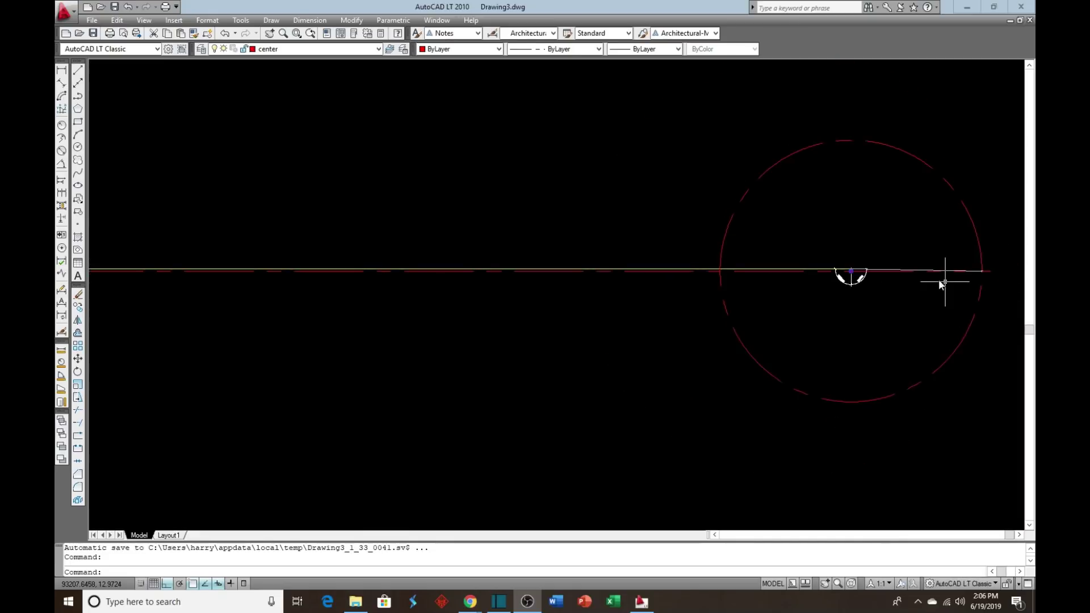
scroll(1011, 271, "up", 3)
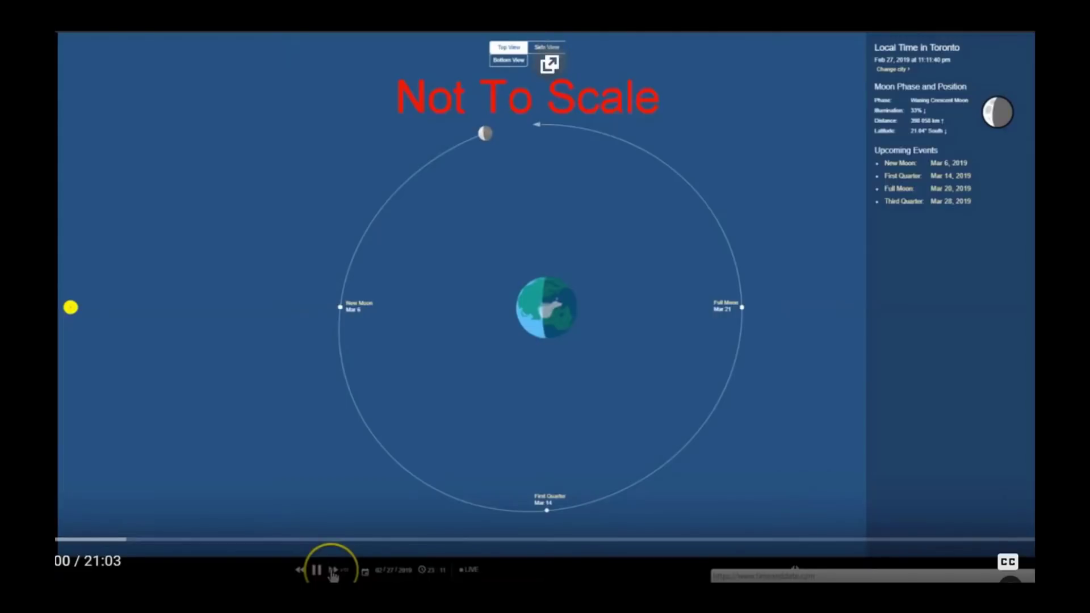
- Skip the Moon-orbit video forward
left_click(333, 571)
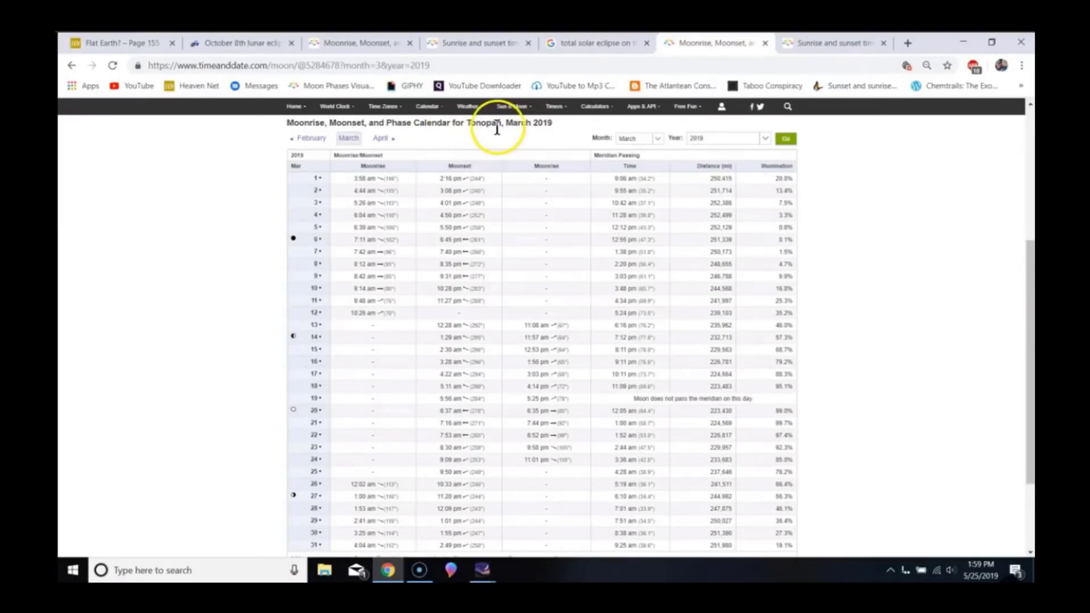
- Check the March 20 full-moon and moonrise times against Tonopah's sunset that day
mouse_move(290, 419)
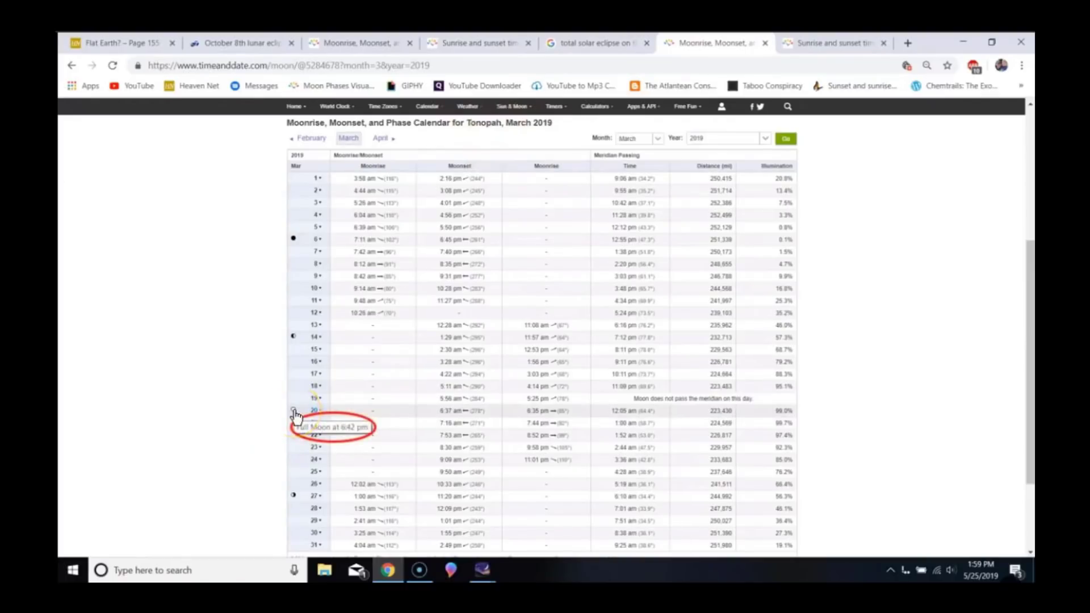
mouse_move(543, 422)
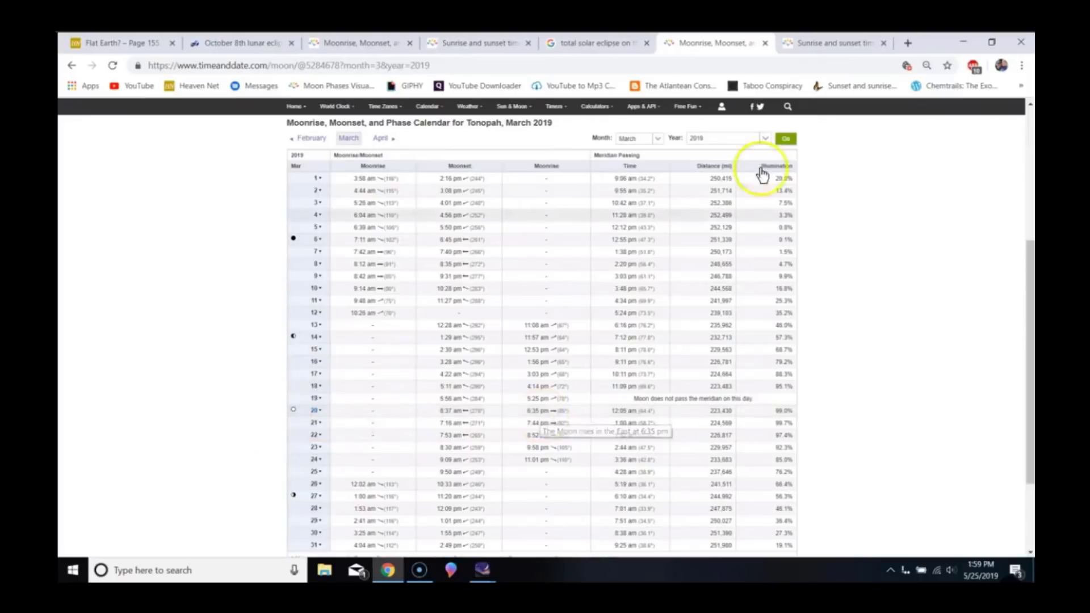
left_click(818, 44)
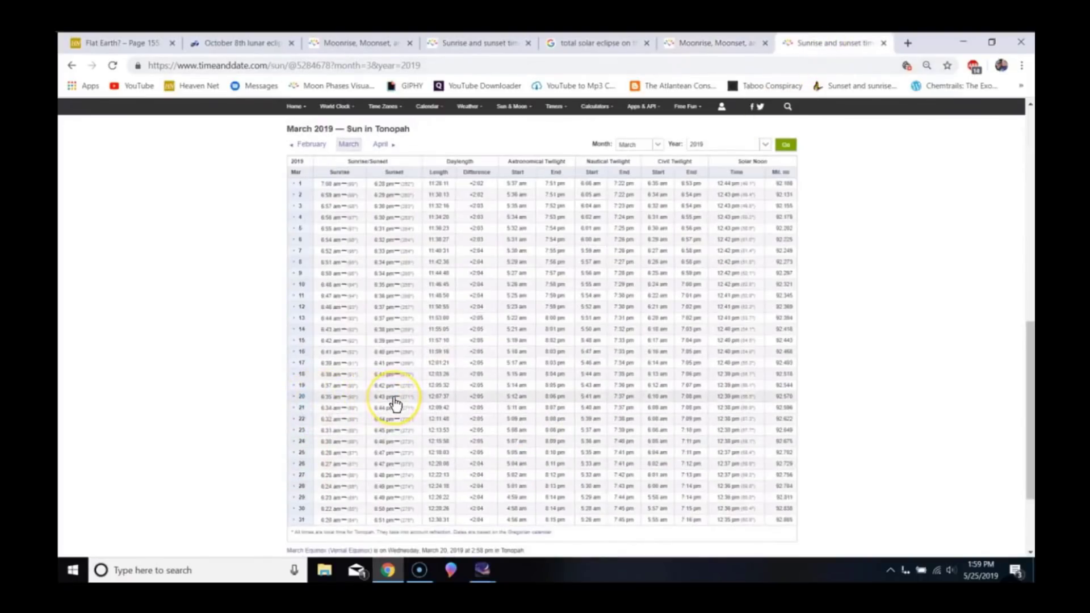
left_click(703, 41)
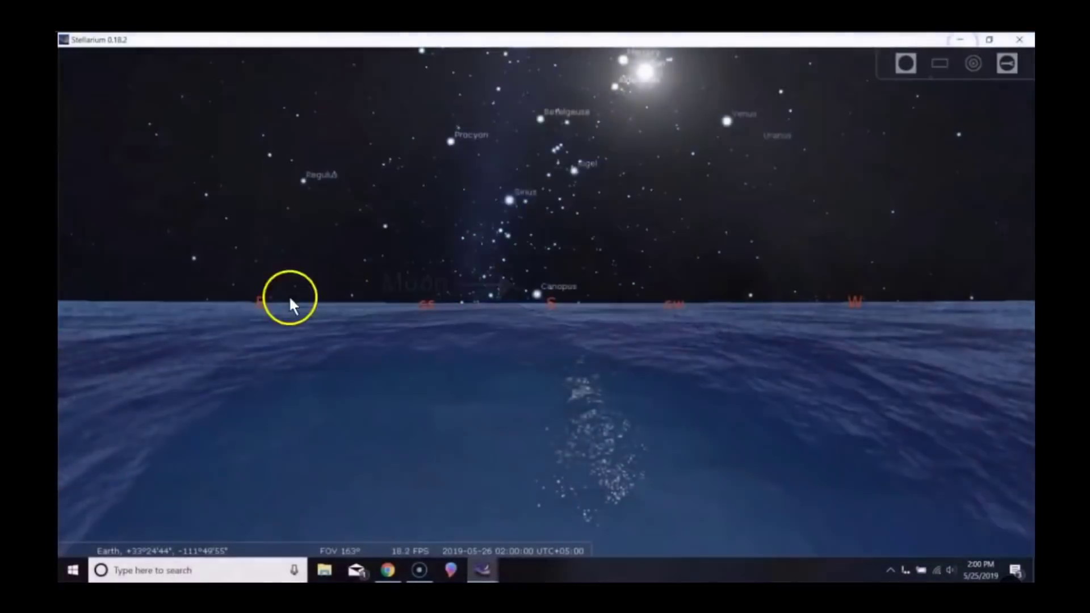
- Set the observer to latitude 0°, longitude 112° W, time zone UTC-07:00
key("F6")
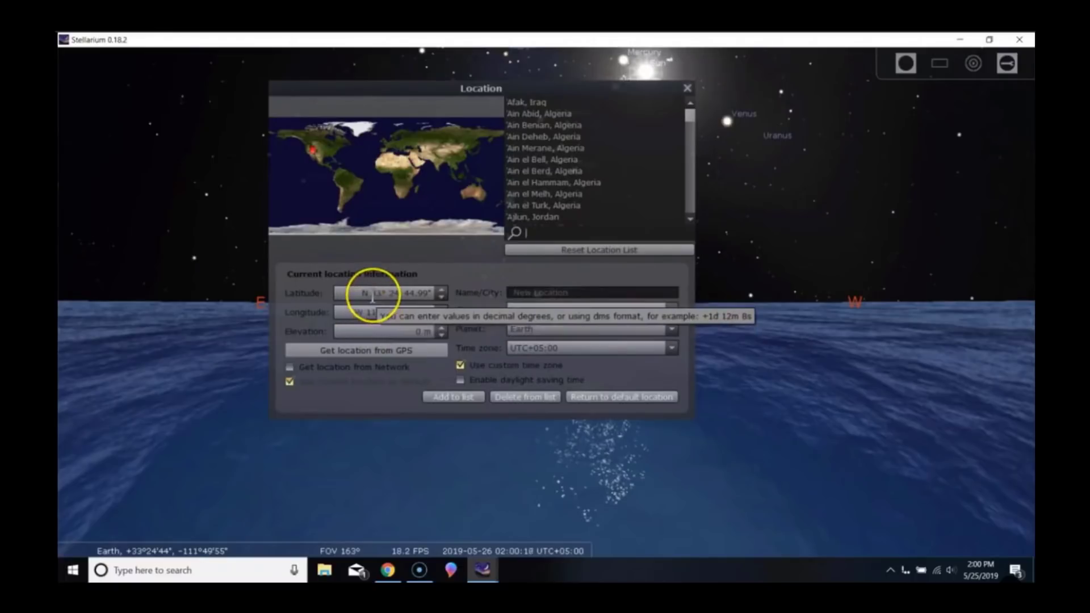
left_click_drag(373, 294, 443, 294)
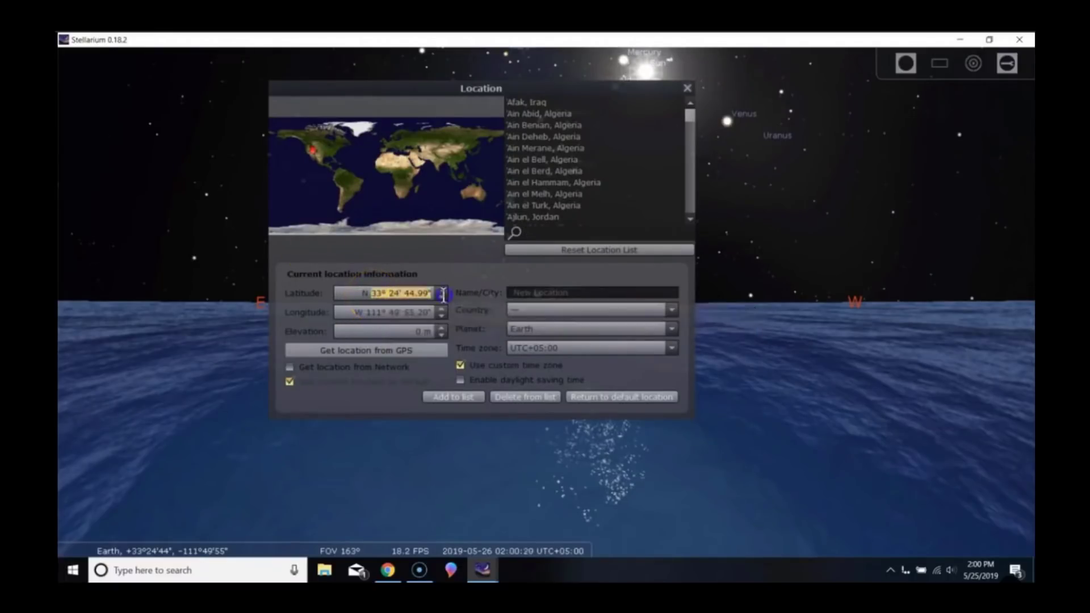
key("BackSpace")
left_click(413, 311)
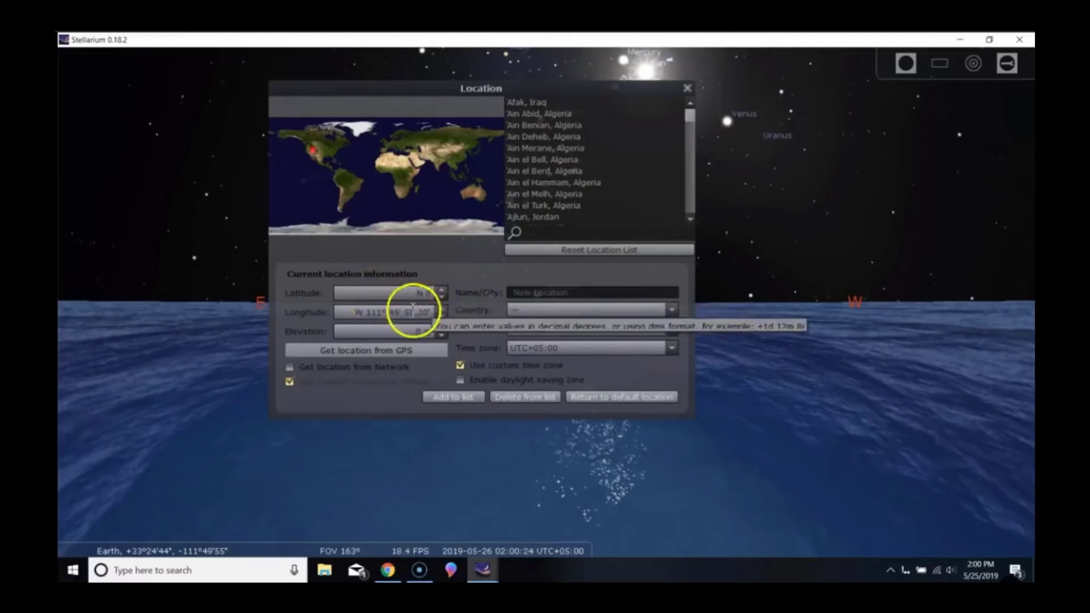
left_click(362, 312)
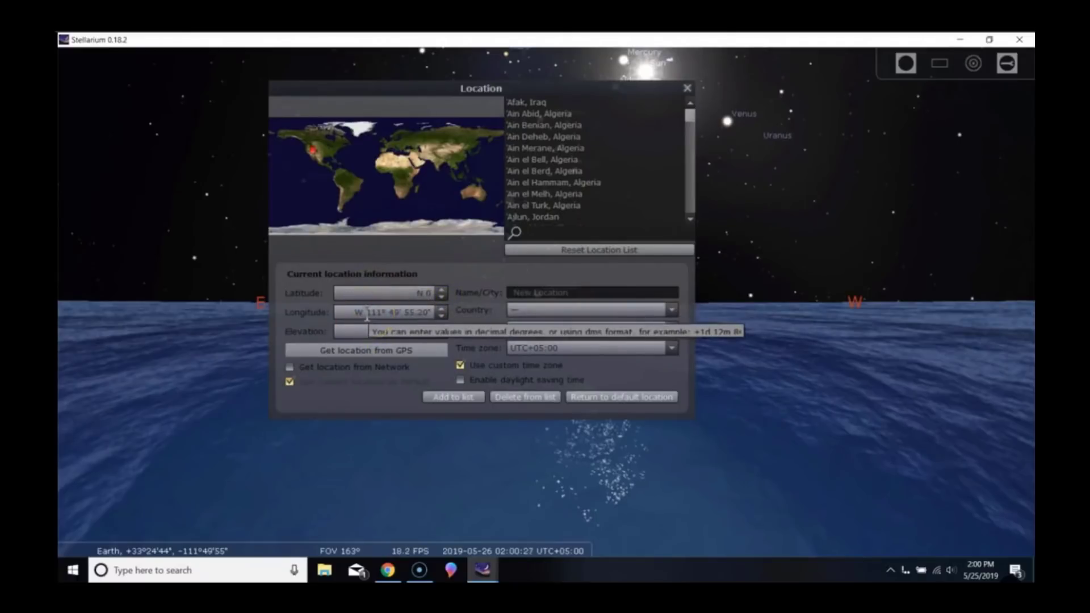
left_click_drag(367, 314, 429, 314)
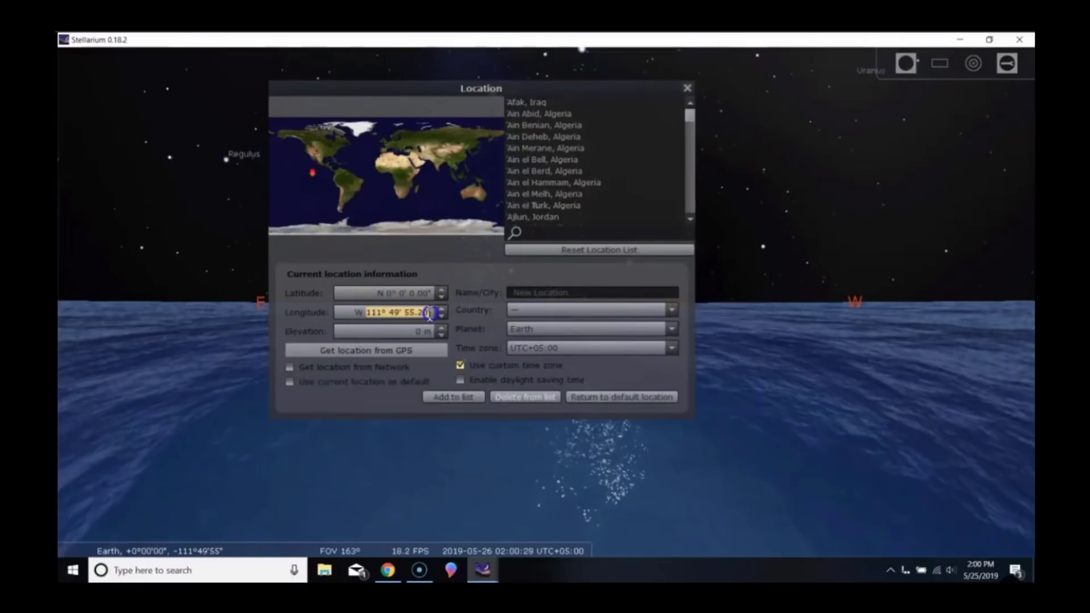
type("111")
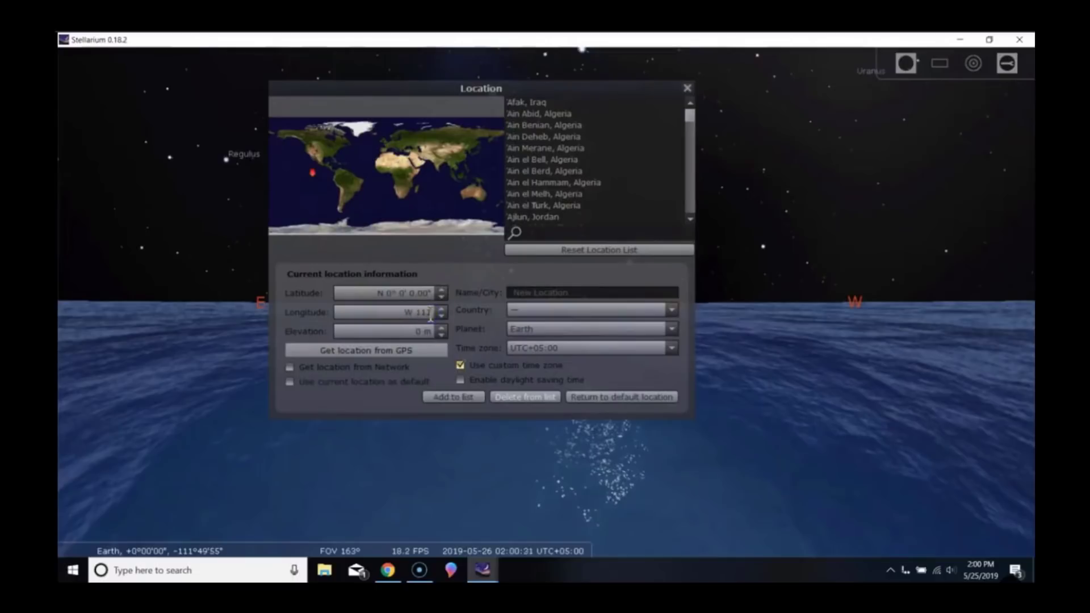
left_click(527, 297)
left_click(670, 348)
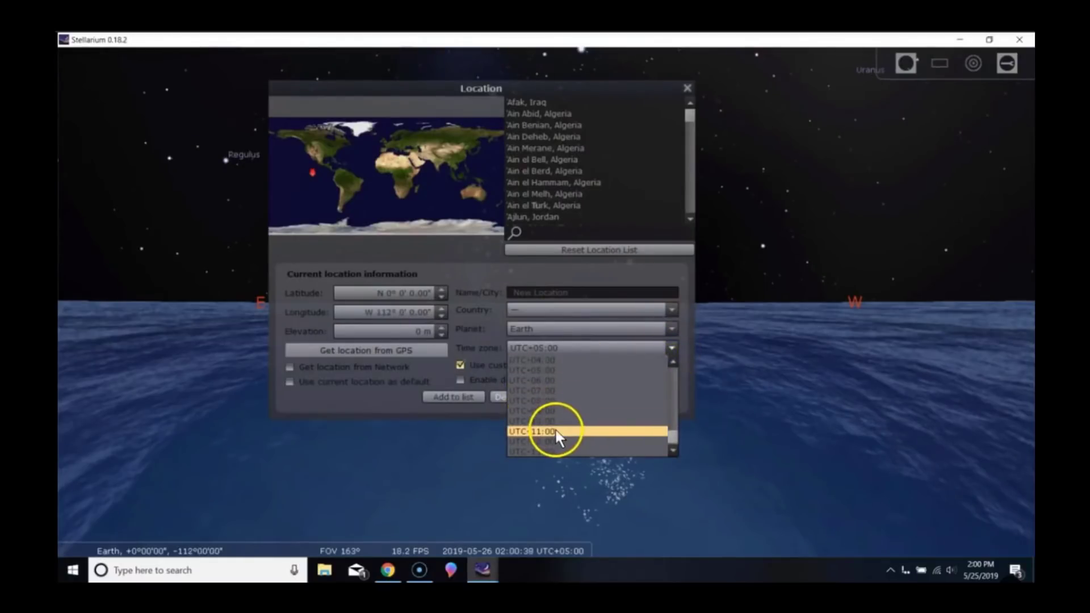
left_click(548, 390)
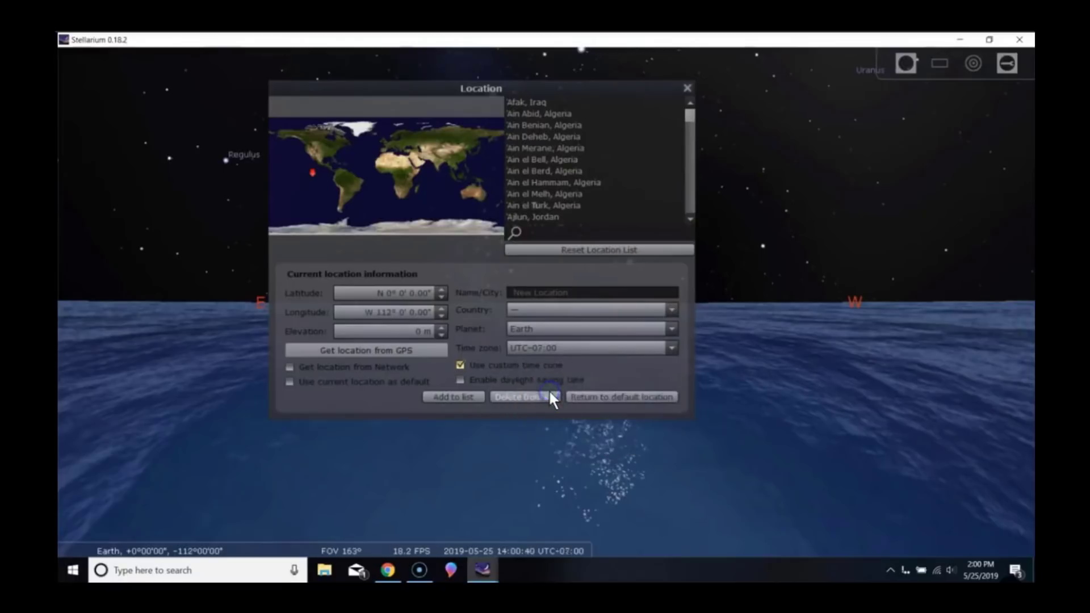
- Set the date to 20 March 2019 and the hour to 18
left_click(687, 88)
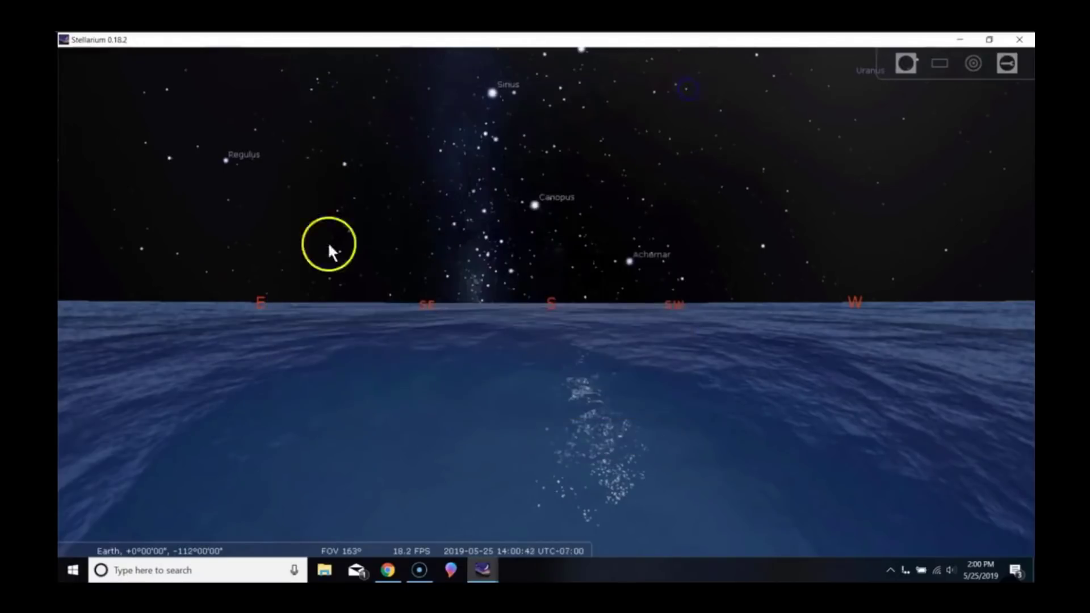
mouse_move(66, 258)
left_click(76, 292)
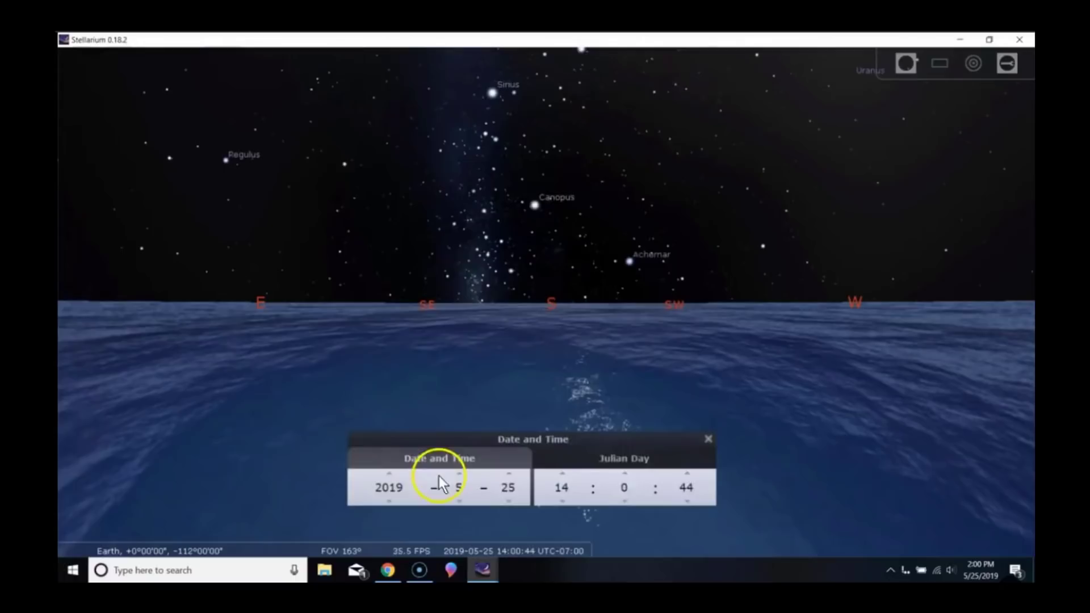
left_click(459, 501)
left_click(459, 501)
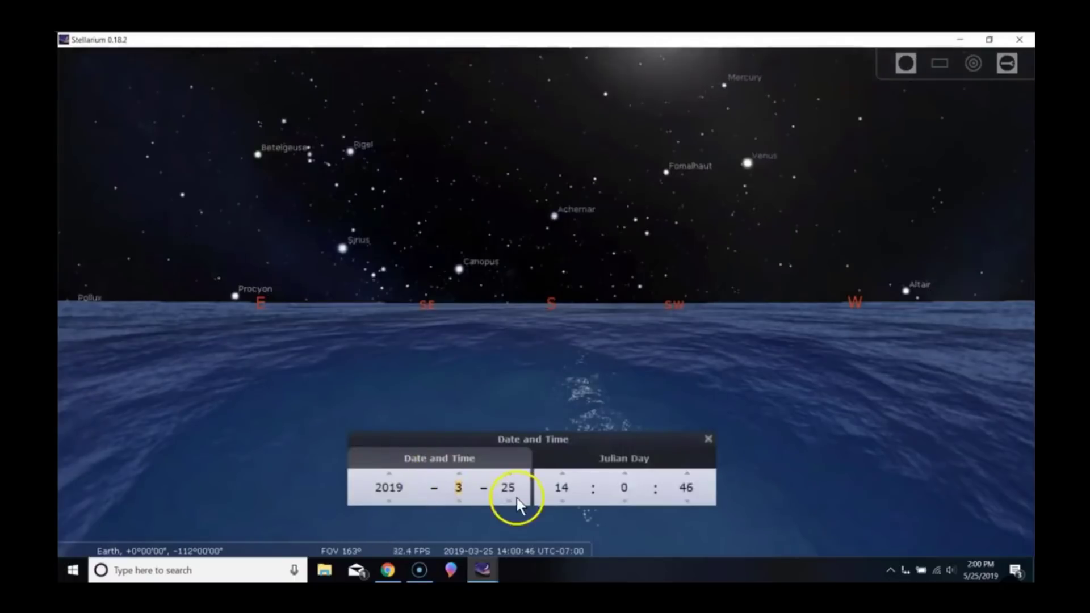
left_click(509, 501)
left_click(509, 501)
left_click(508, 501)
left_click(509, 501)
left_click(509, 501)
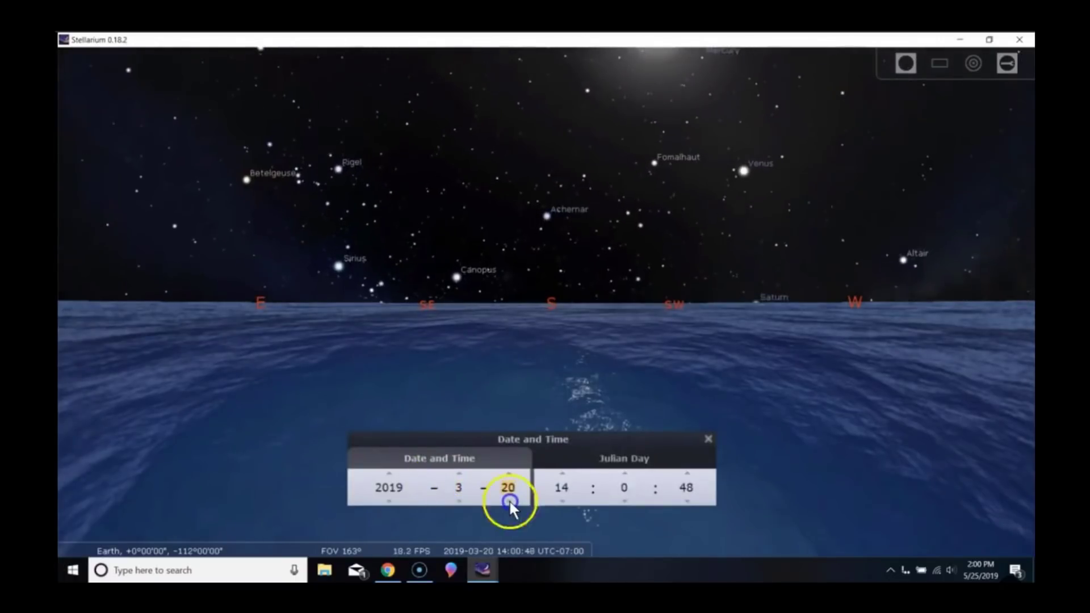
left_click(561, 488)
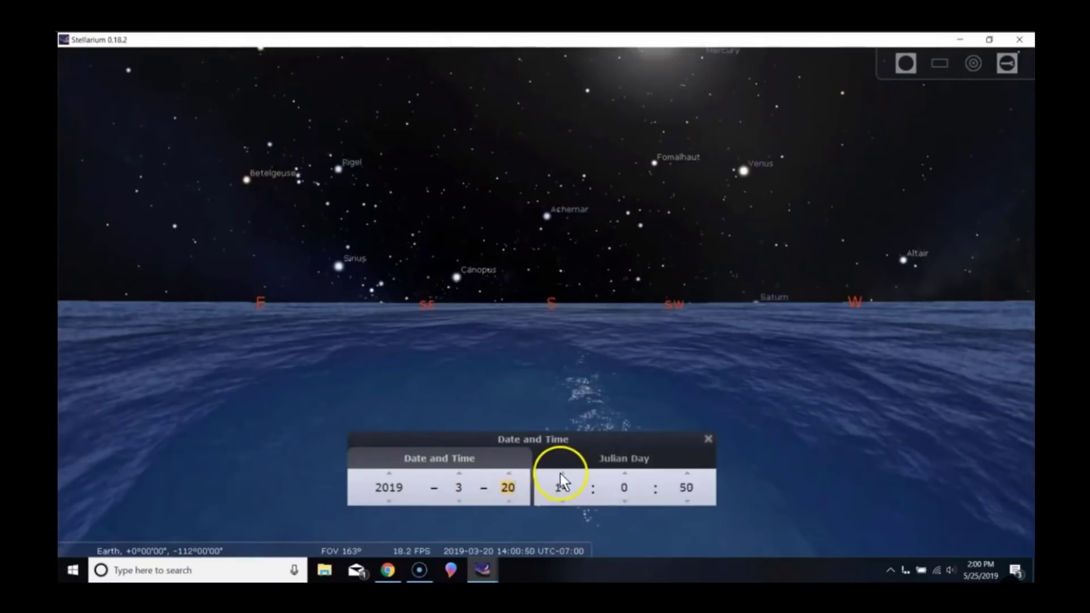
left_click(461, 386)
left_click(562, 473)
left_click(562, 473)
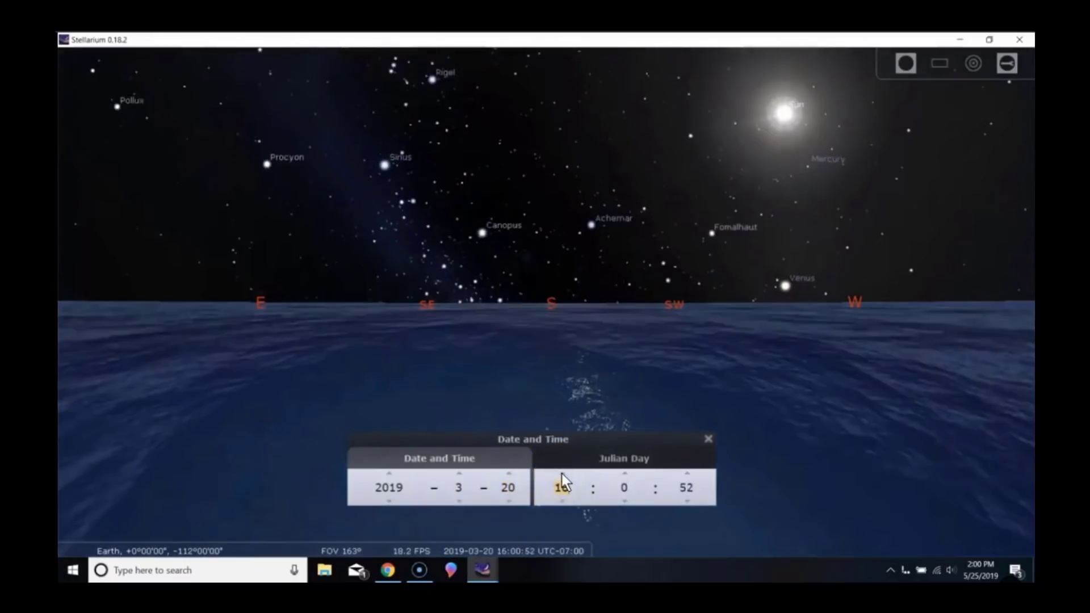
left_click(561, 473)
left_click(561, 474)
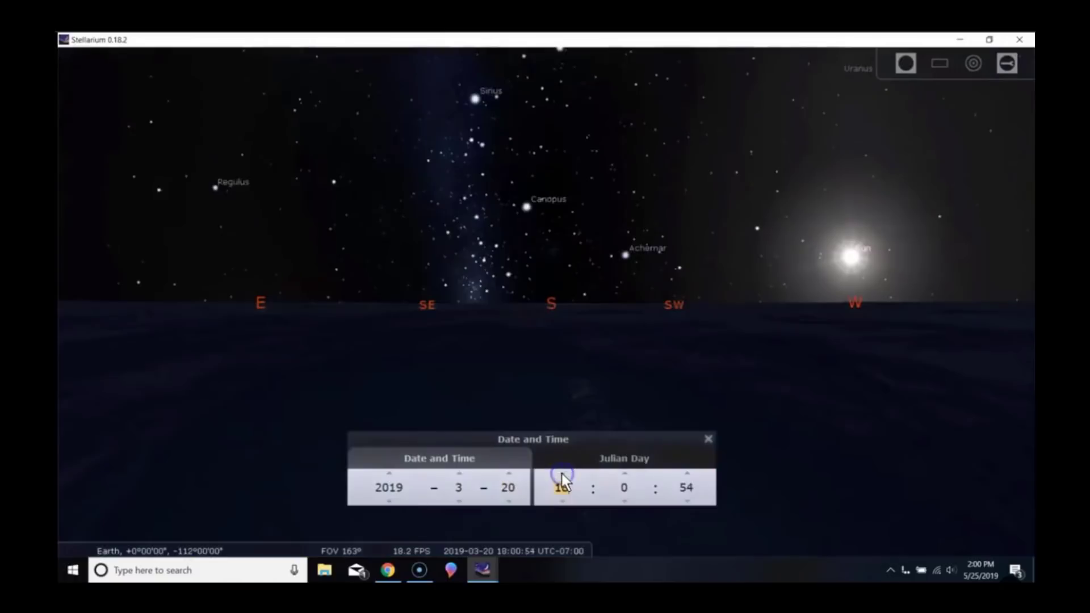
- Set the minutes to 42 and stop the clock at 18:42
left_click(626, 474)
left_click(627, 473)
scroll(627, 474, "up", 12)
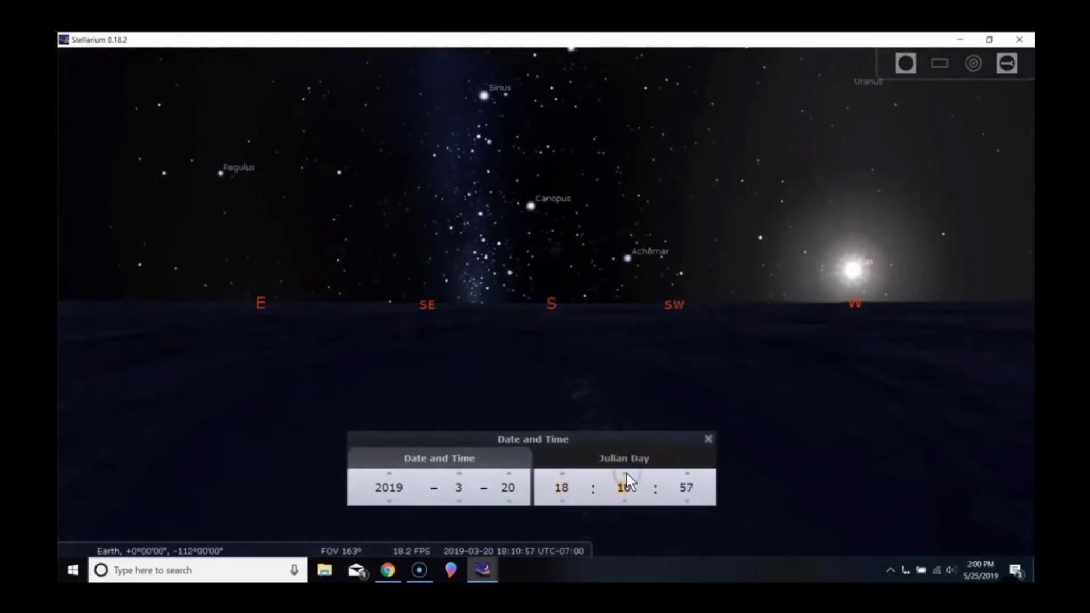
scroll(627, 473, "up", 12)
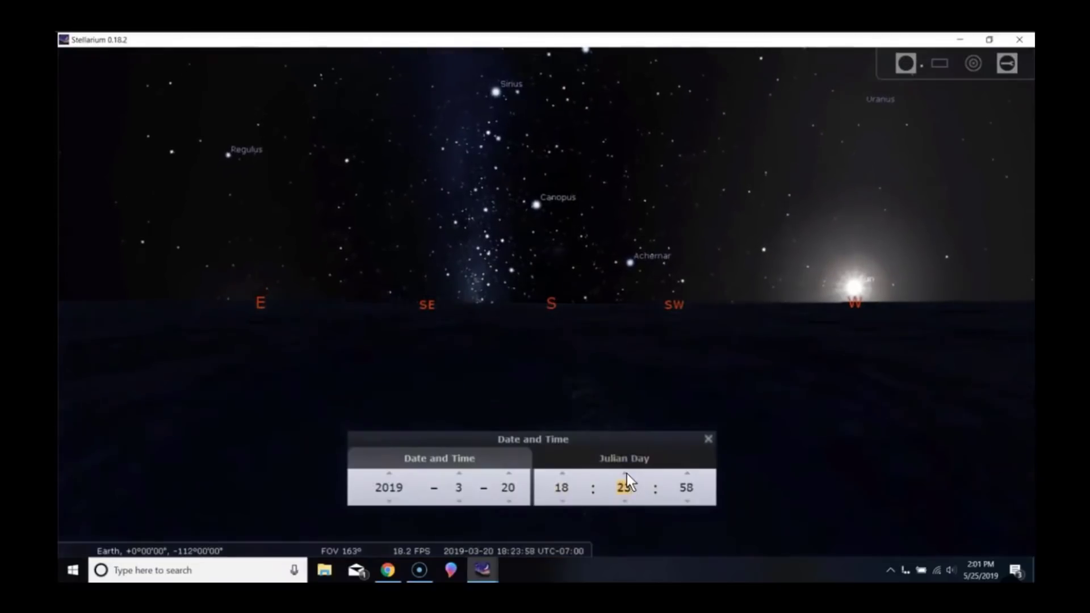
scroll(627, 473, "up", 14)
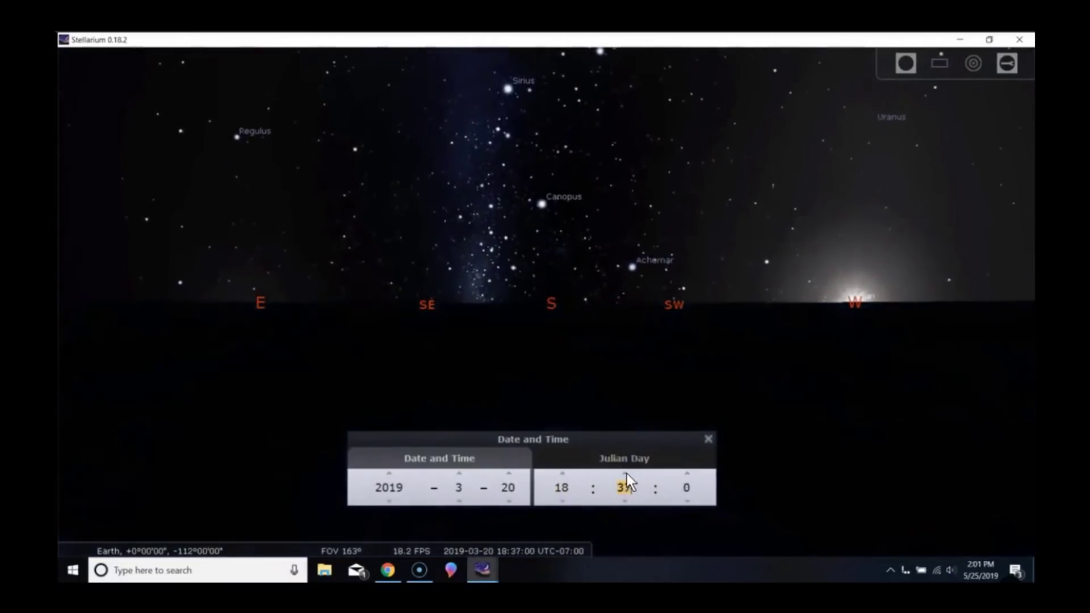
scroll(627, 474, "up", 3)
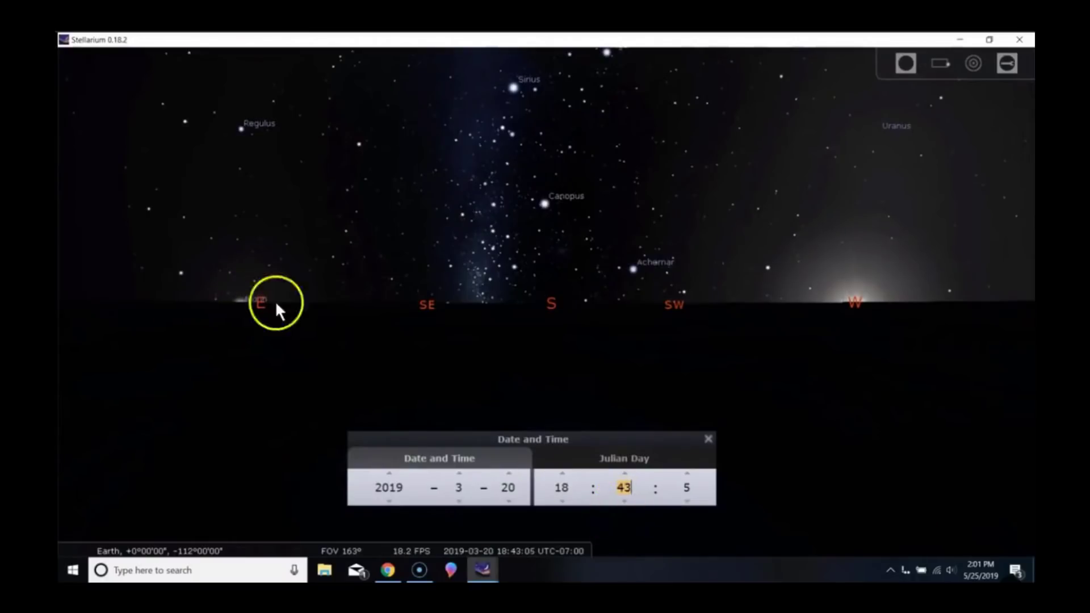
left_click(626, 500)
mouse_move(588, 551)
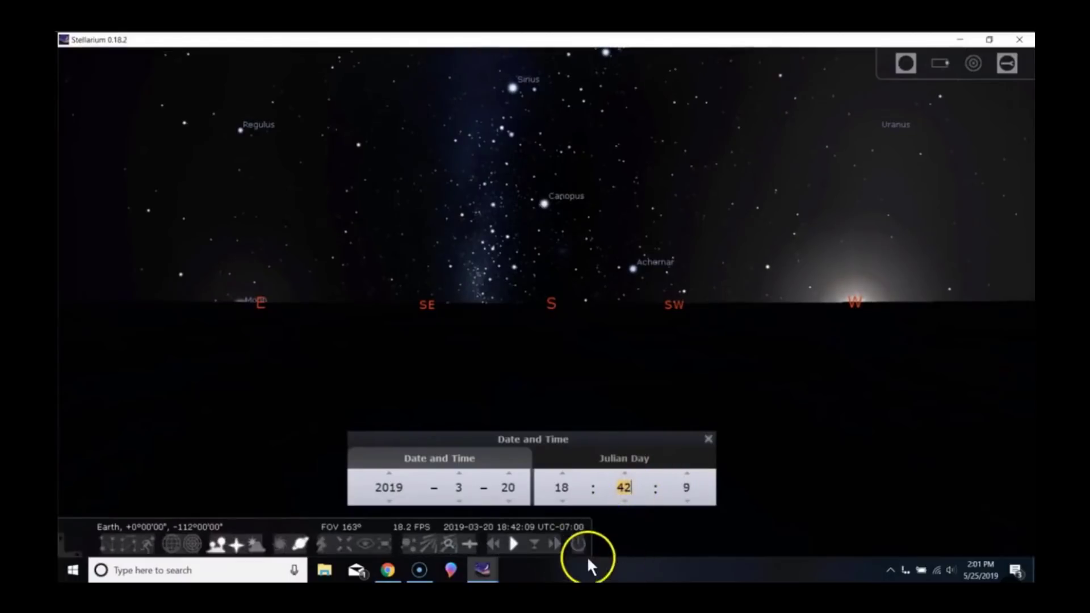
left_click(515, 540)
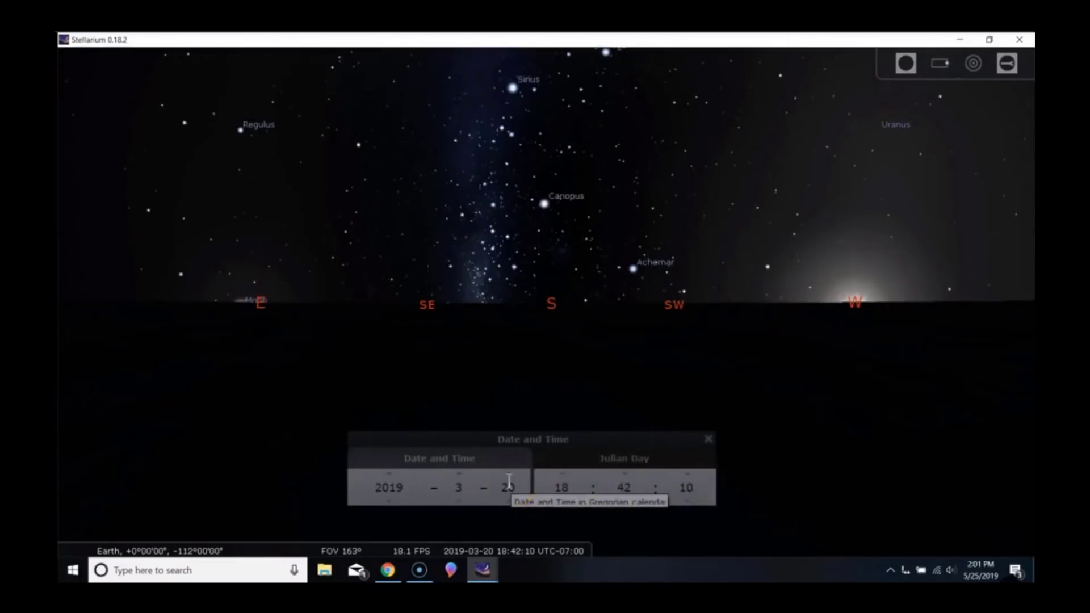
- Move the observer to longitude 68° E in UTC+05:00 and adjust the observation minutes
left_click(83, 242)
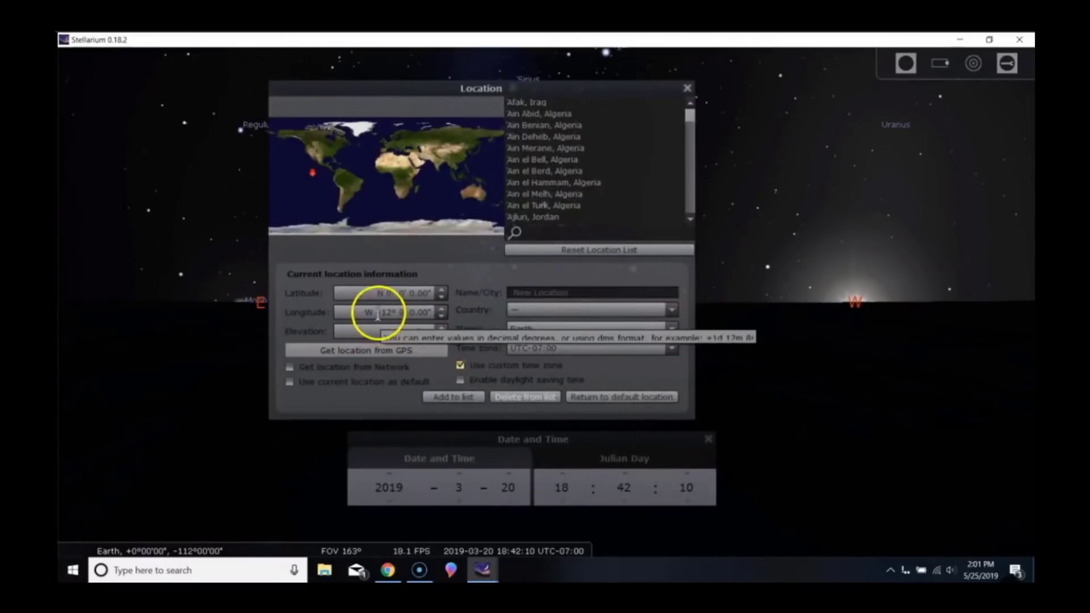
left_click_drag(378, 311, 396, 317)
type("68")
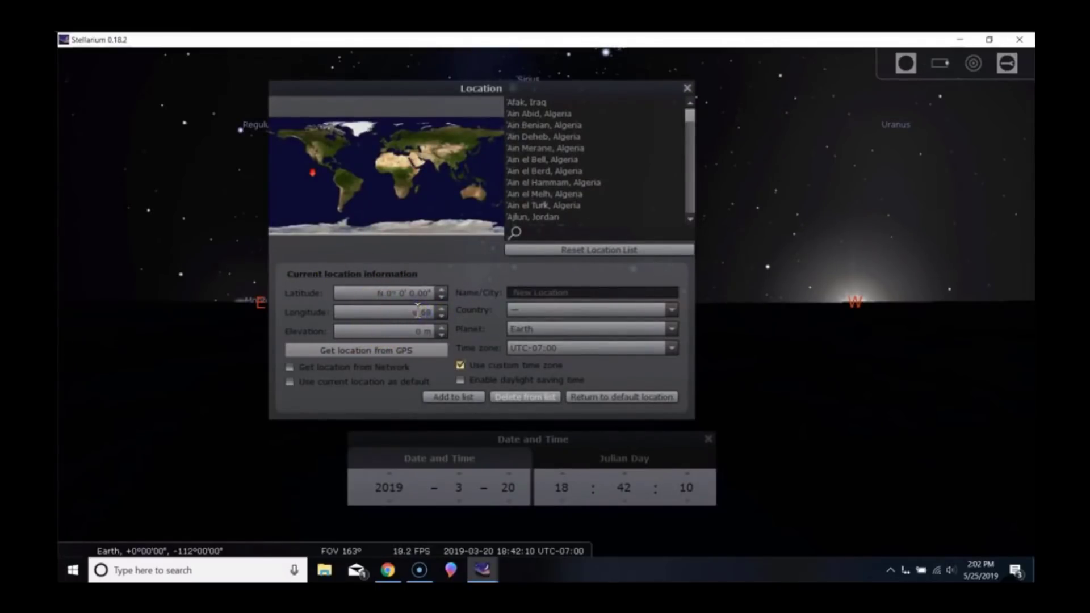
left_click(668, 346)
left_click(643, 401)
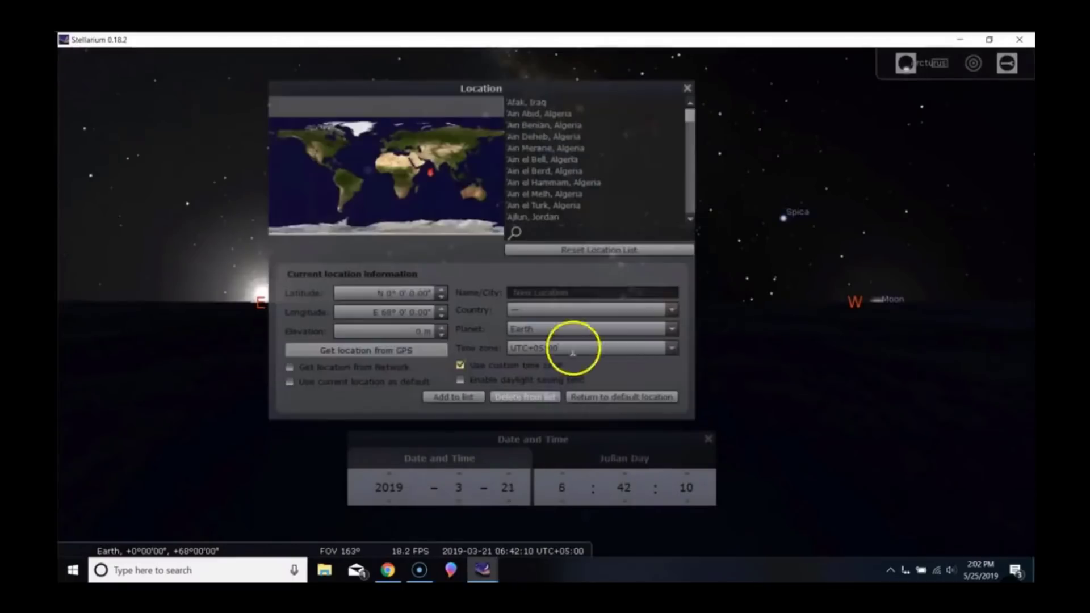
key("Escape")
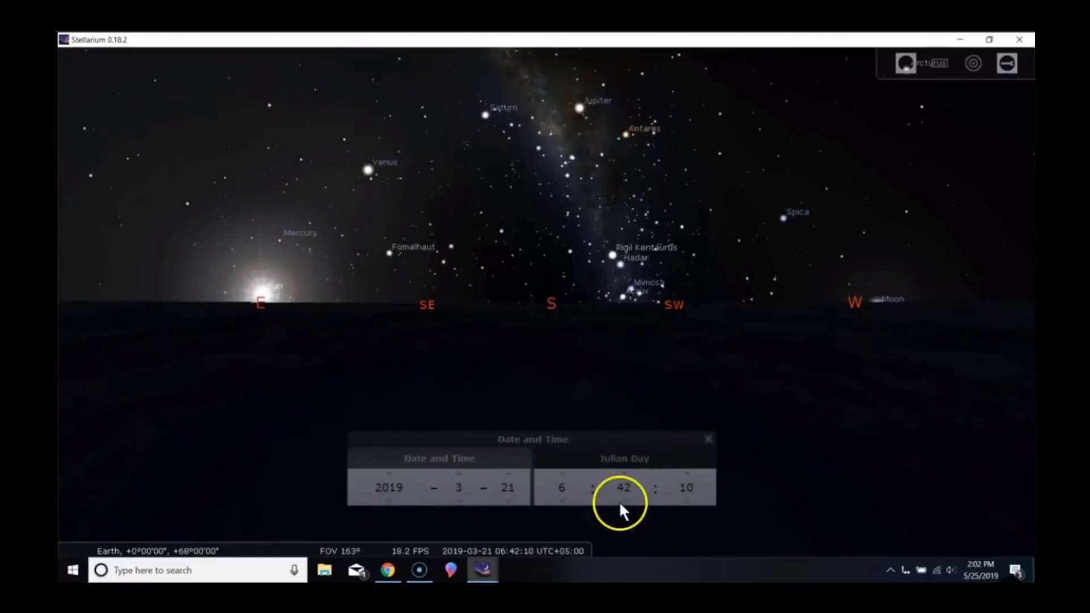
scroll(624, 499, "down", 4)
left_click(629, 475)
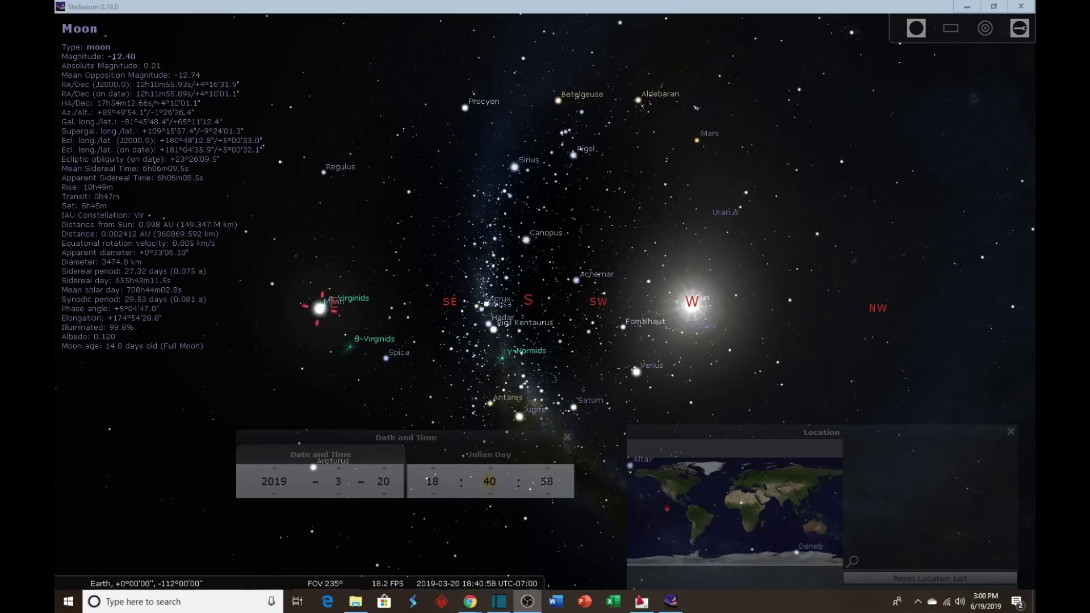
- Move the Location window to the lower right, clear of the setting Sun
left_click(881, 439)
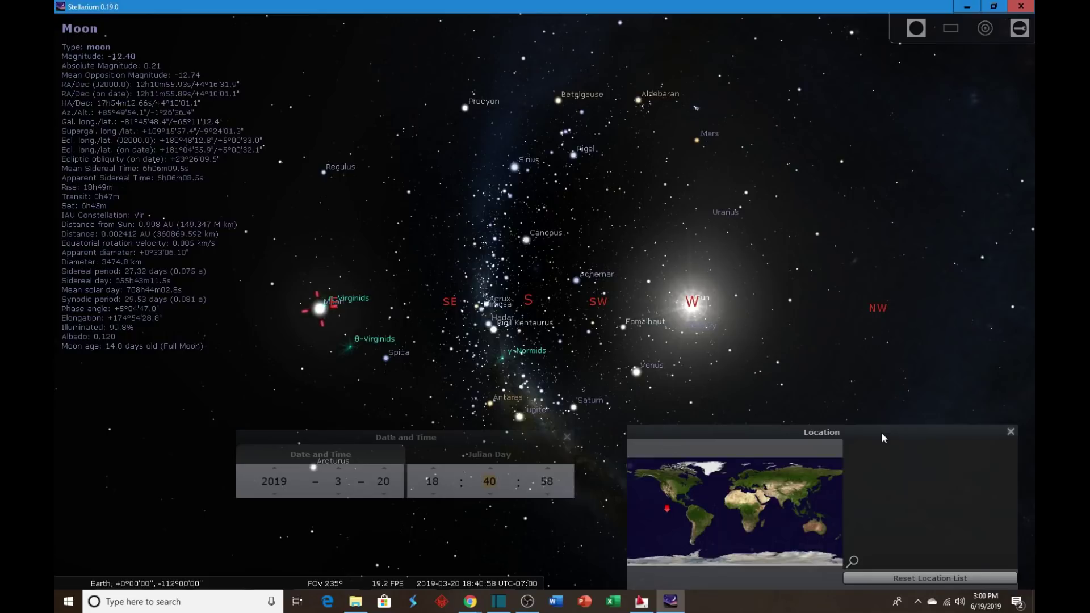
left_click_drag(882, 432, 866, 273)
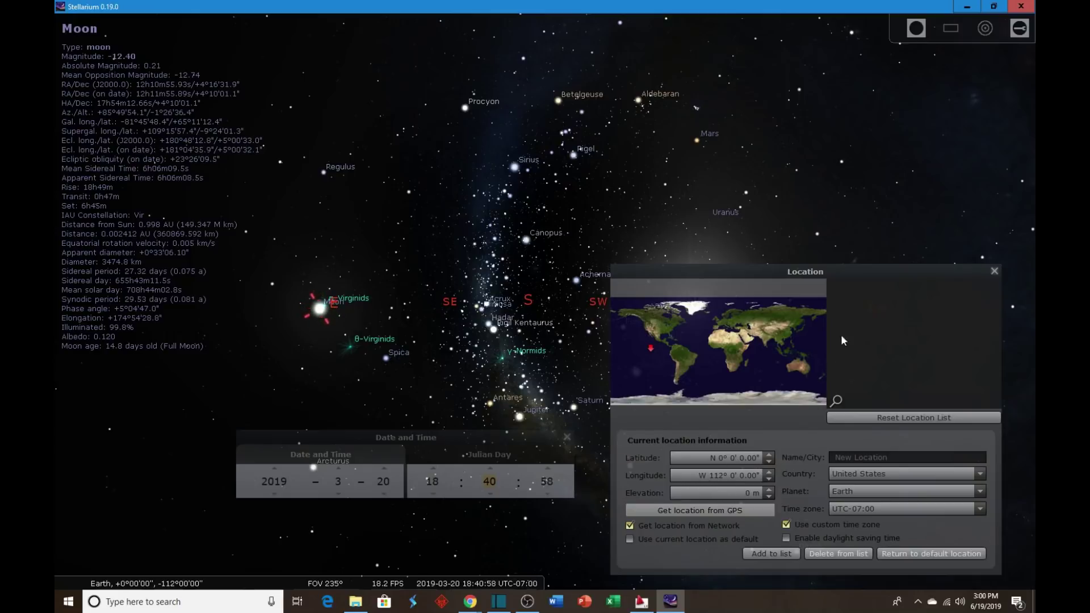
left_click_drag(878, 280, 890, 457)
- Show the landscape ground with the Ground [G] toolbar button
mouse_move(252, 579)
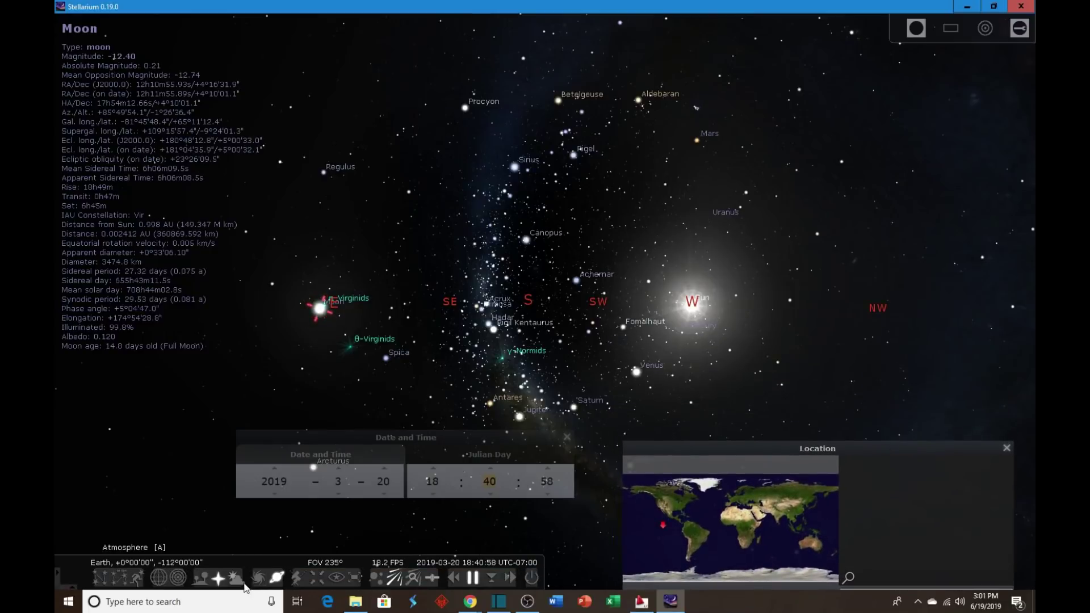
left_click(208, 586)
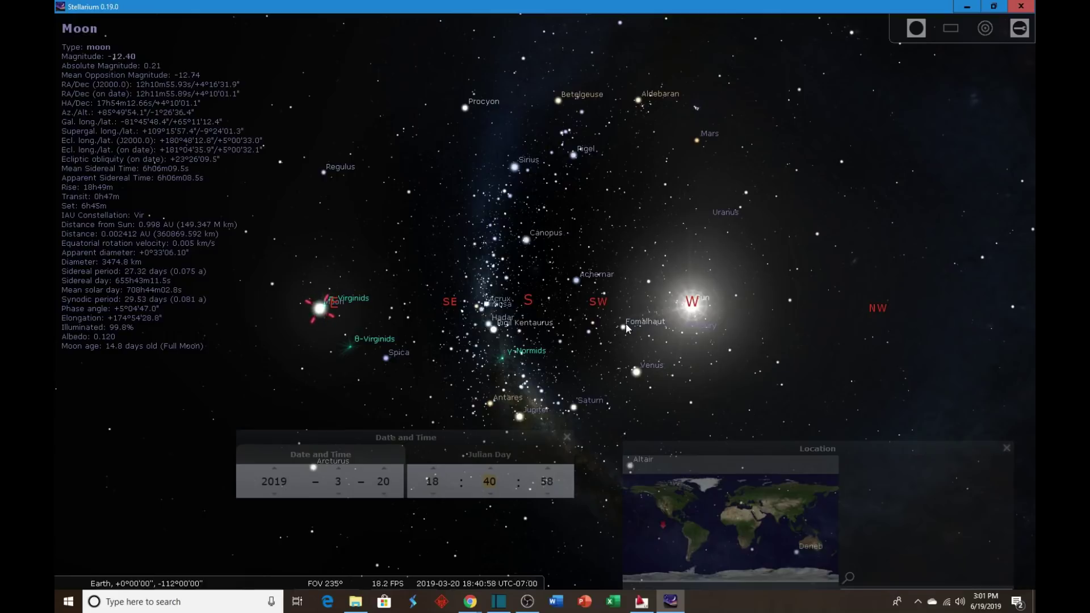
- Select the Sun near the western horizon to show its altitude details
left_click(693, 312)
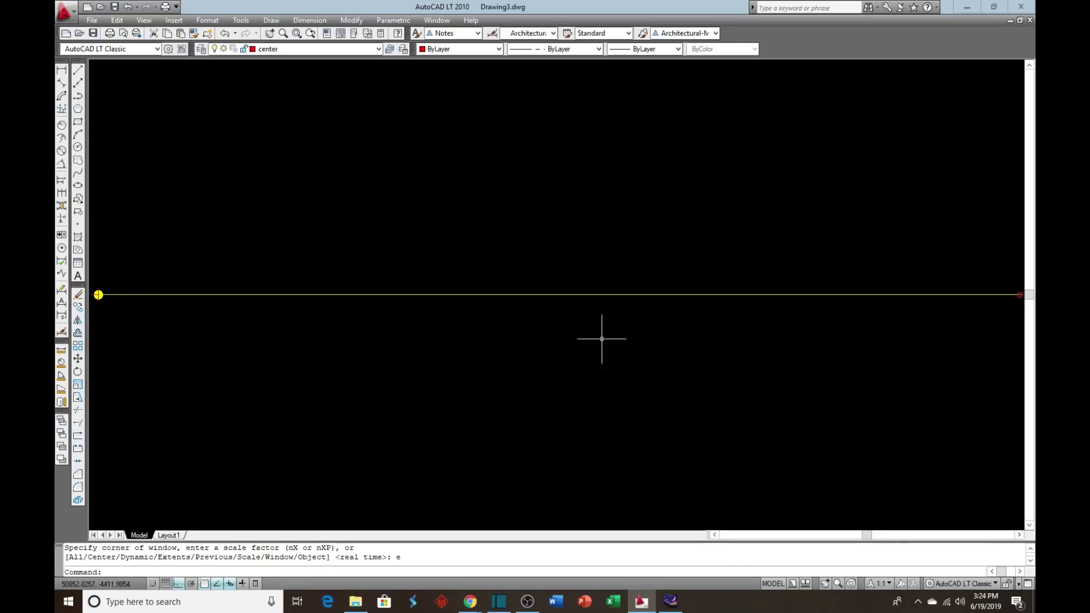
left_click(997, 294)
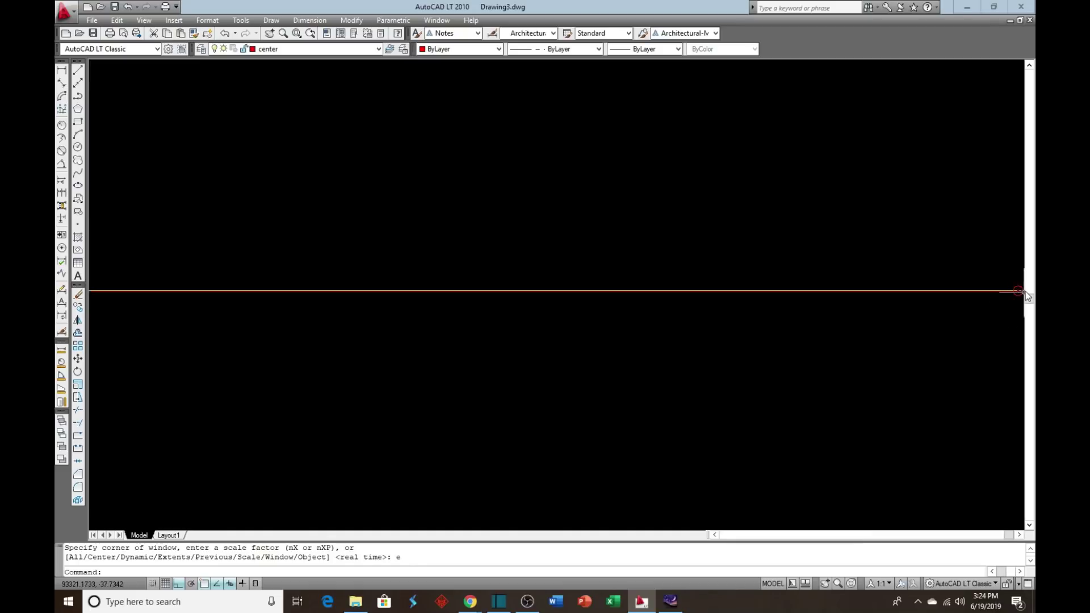
scroll(1009, 293, "up", 6)
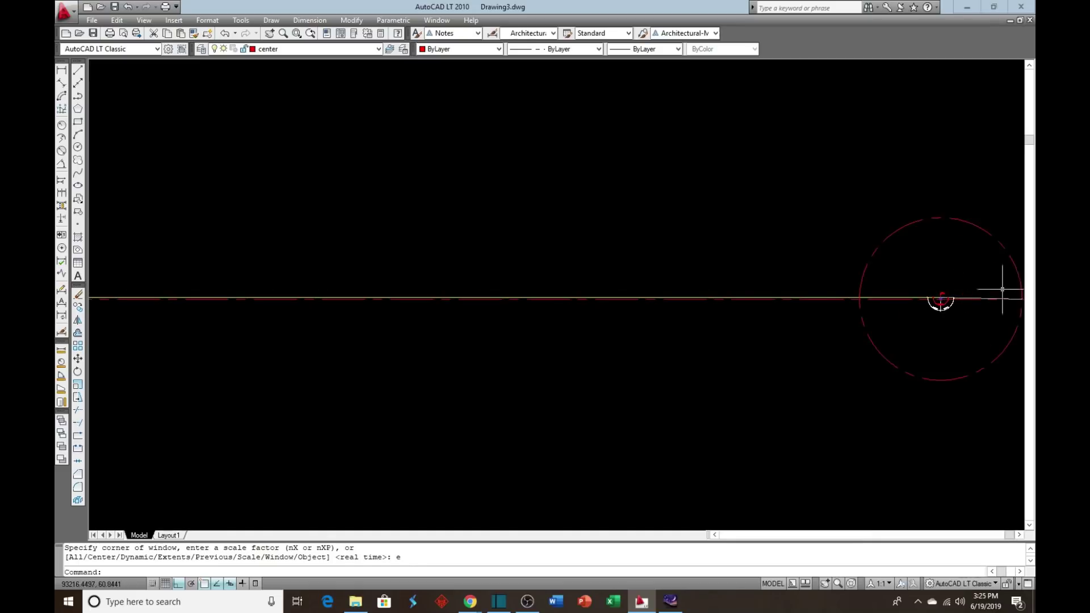
scroll(949, 301, "up", 4)
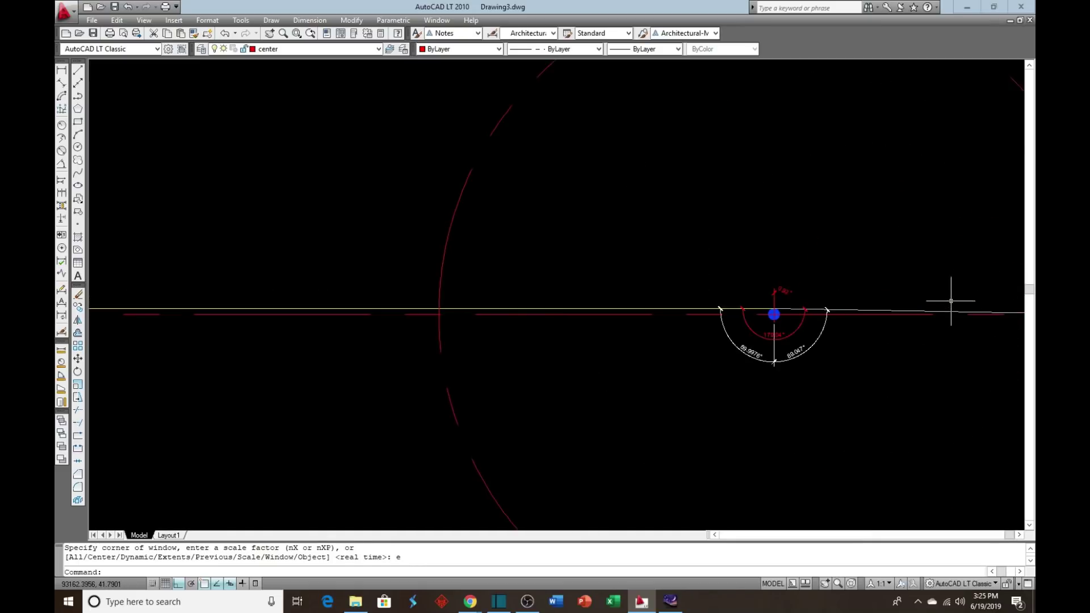
scroll(744, 340, "up", 2)
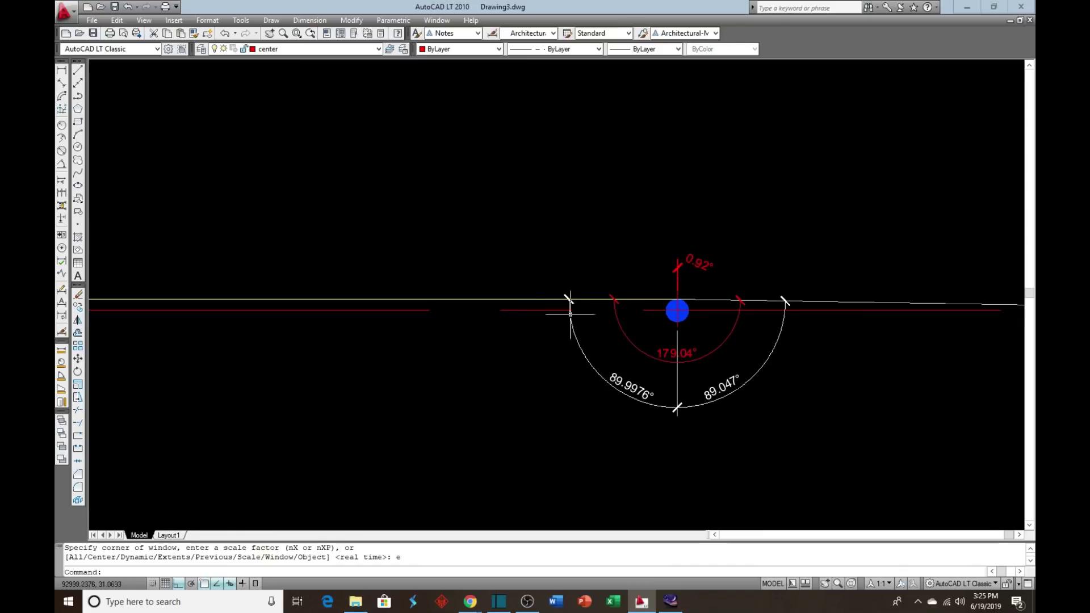
left_click(530, 299)
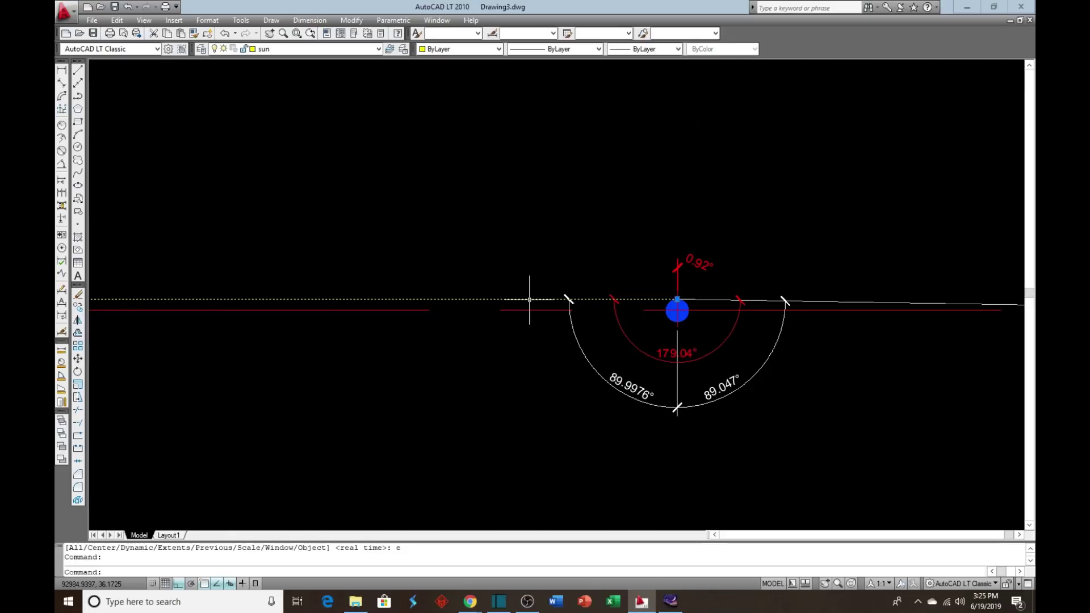
key("Escape")
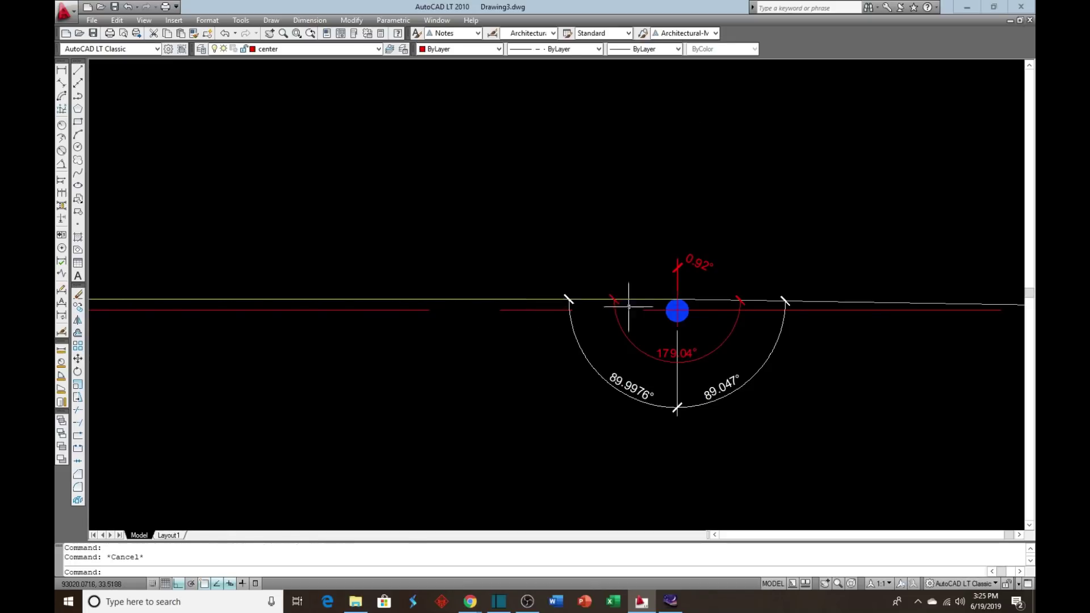
left_click(839, 300)
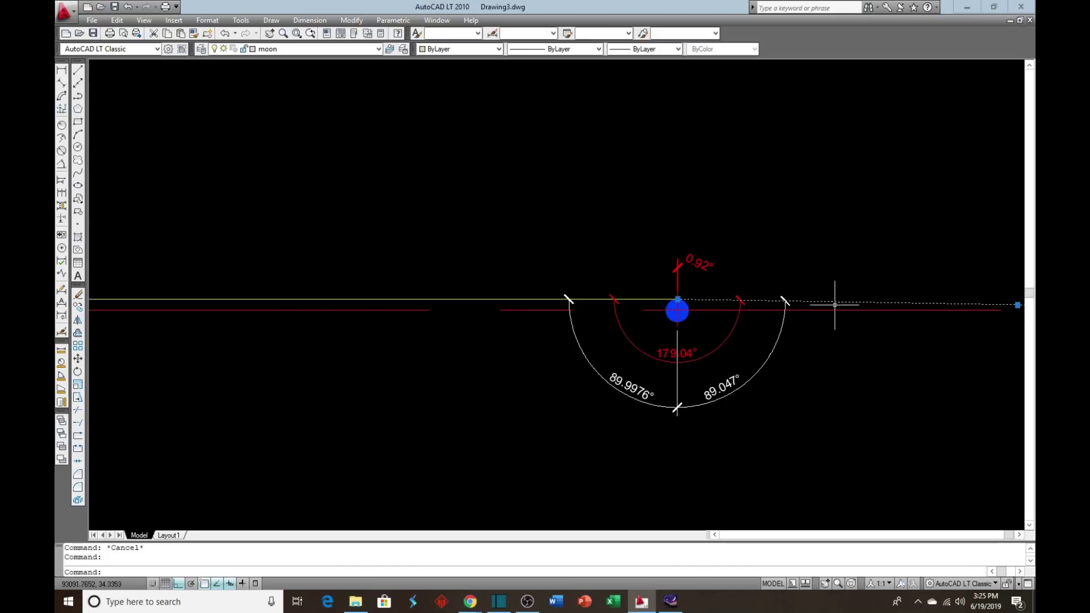
scroll(762, 326, "down", 4)
scroll(965, 318, "up", 2)
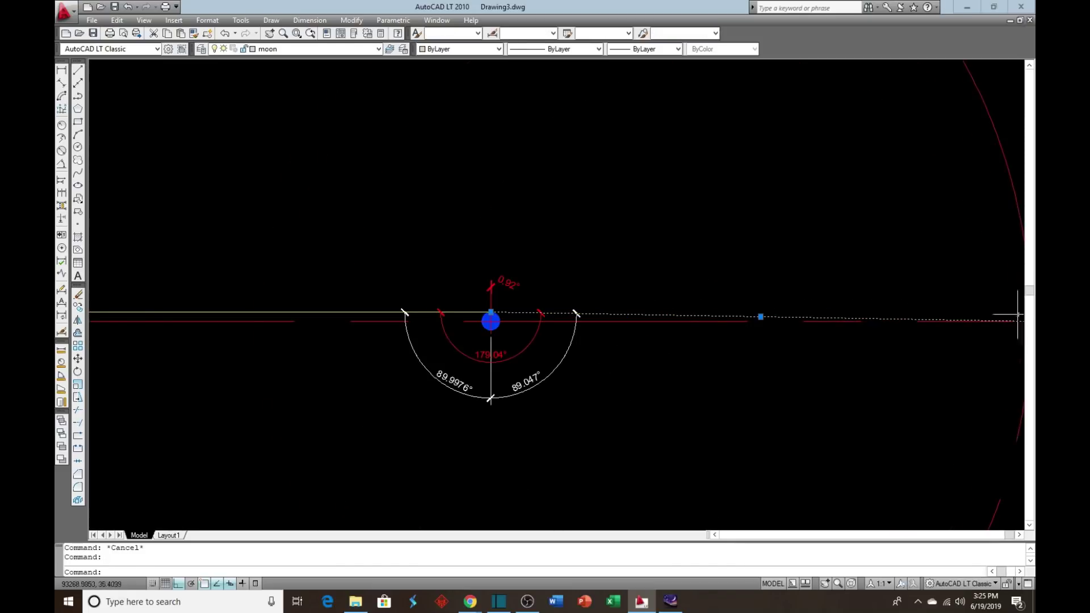
scroll(987, 322, "down", 1)
scroll(833, 326, "down", 4)
scroll(942, 335, "up", 9)
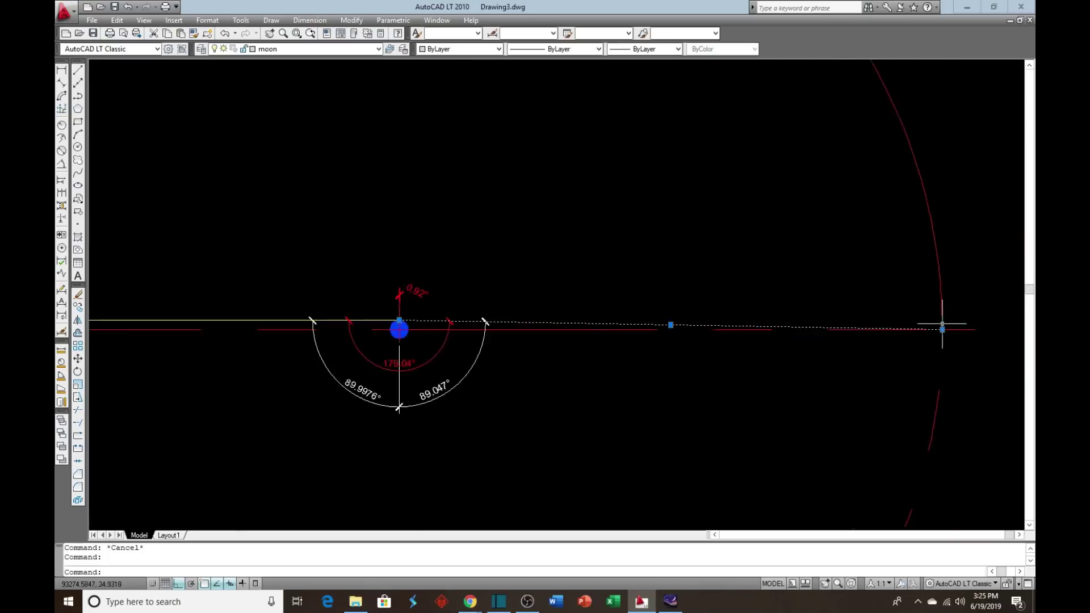
scroll(925, 340, "down", 5)
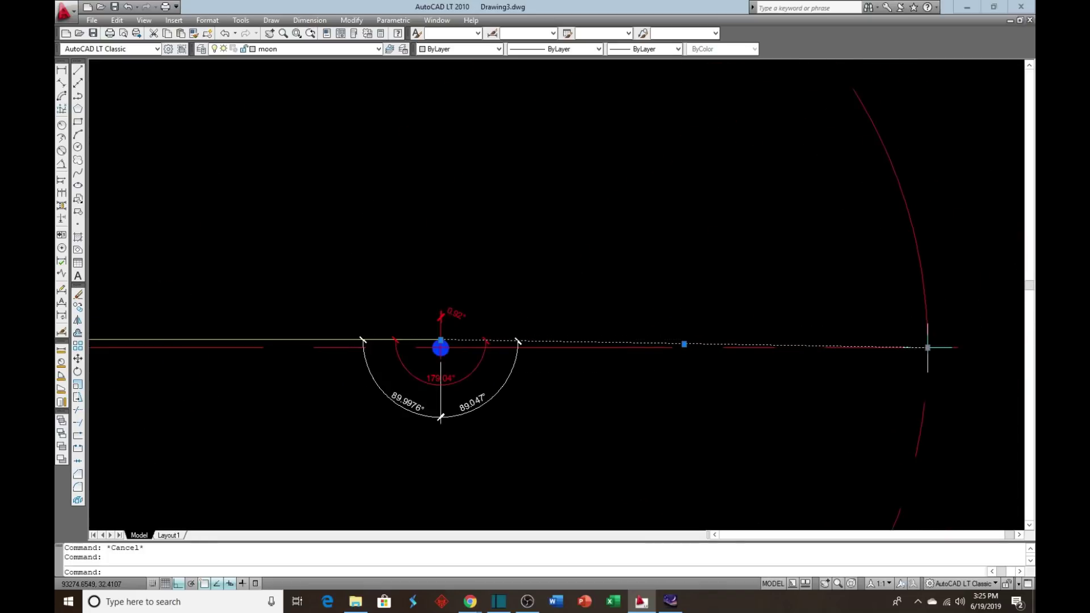
scroll(676, 361, "down", 2)
scroll(589, 360, "up", 6)
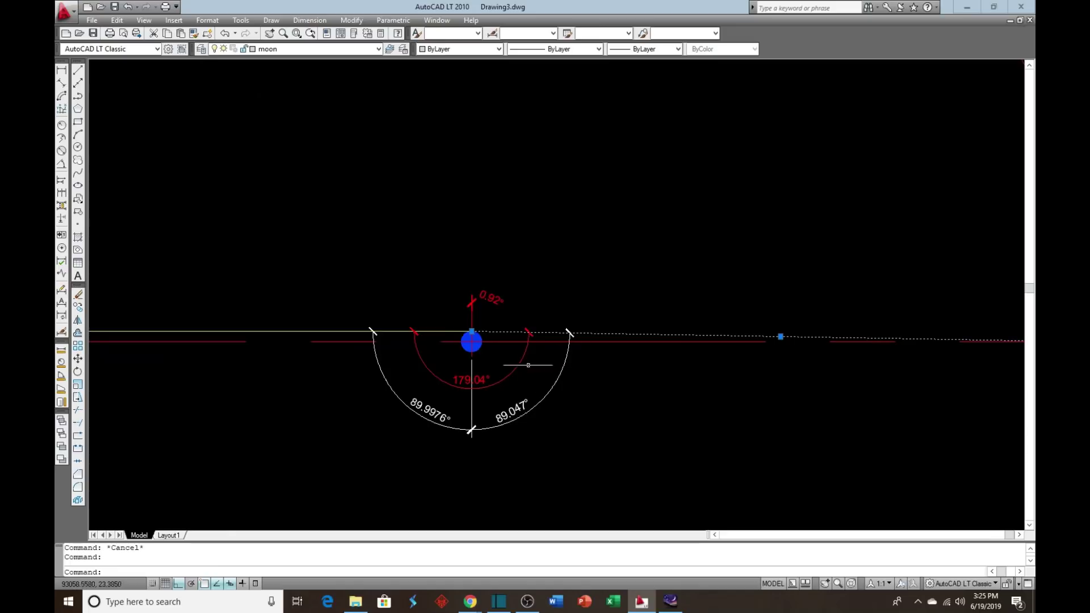
scroll(457, 318, "up", 3)
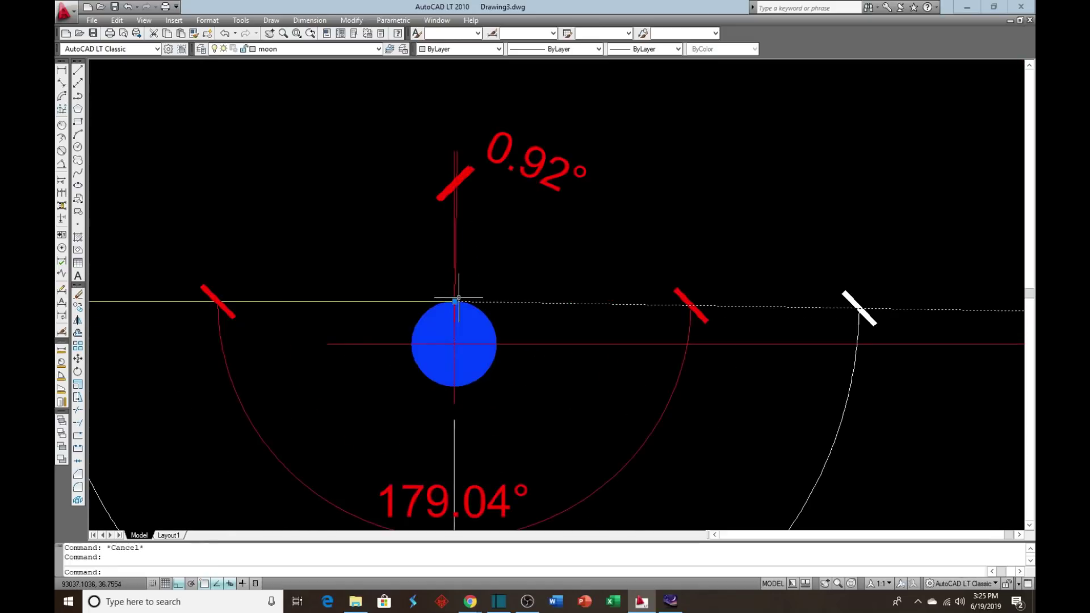
scroll(574, 338, "down", 3)
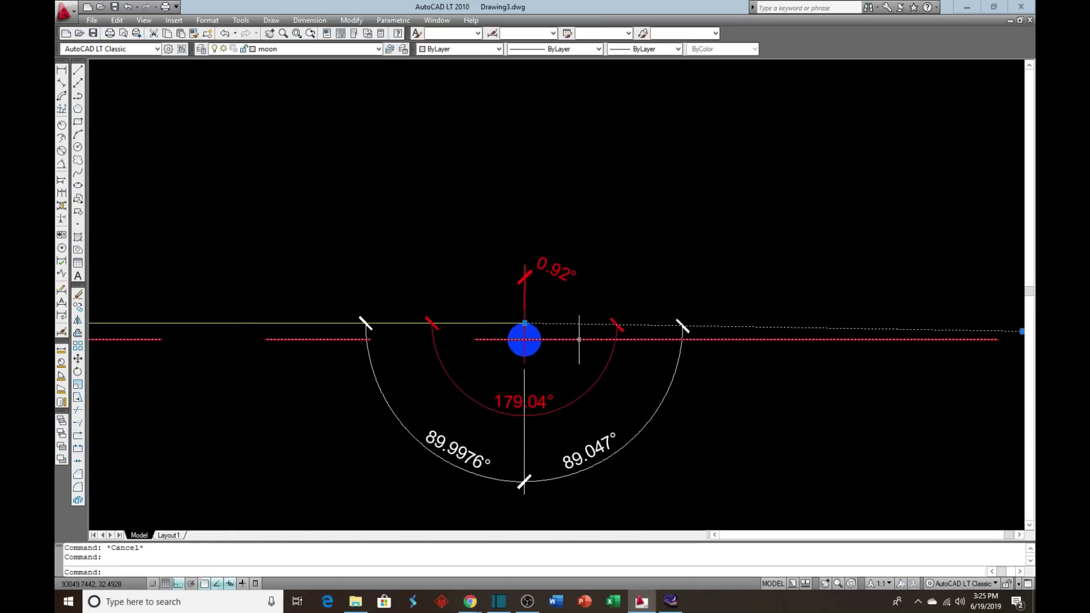
key("Escape")
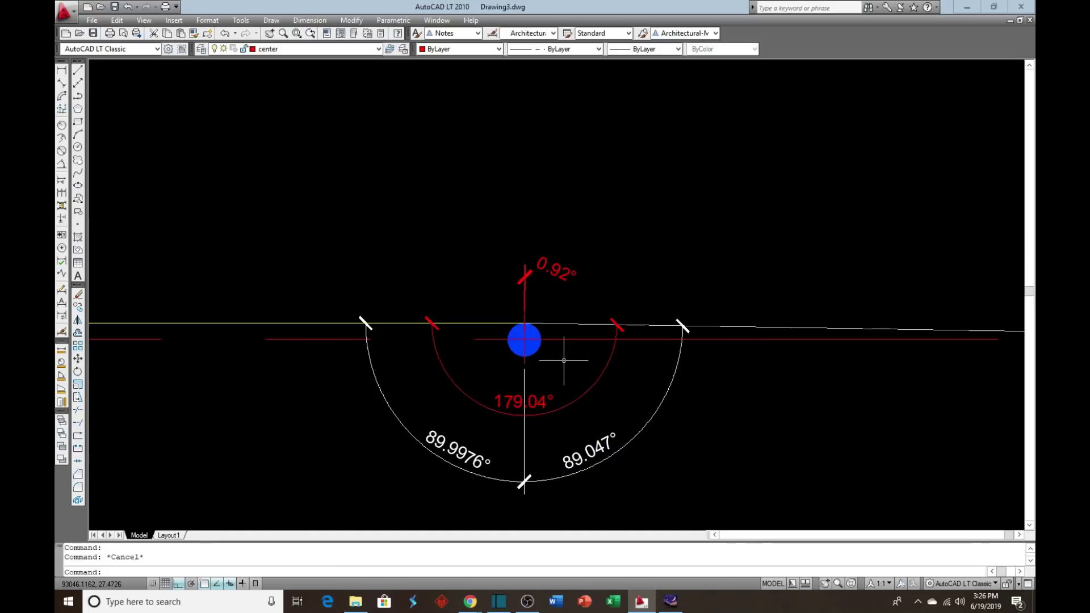
scroll(566, 364, "up", 5)
scroll(427, 239, "up", 10)
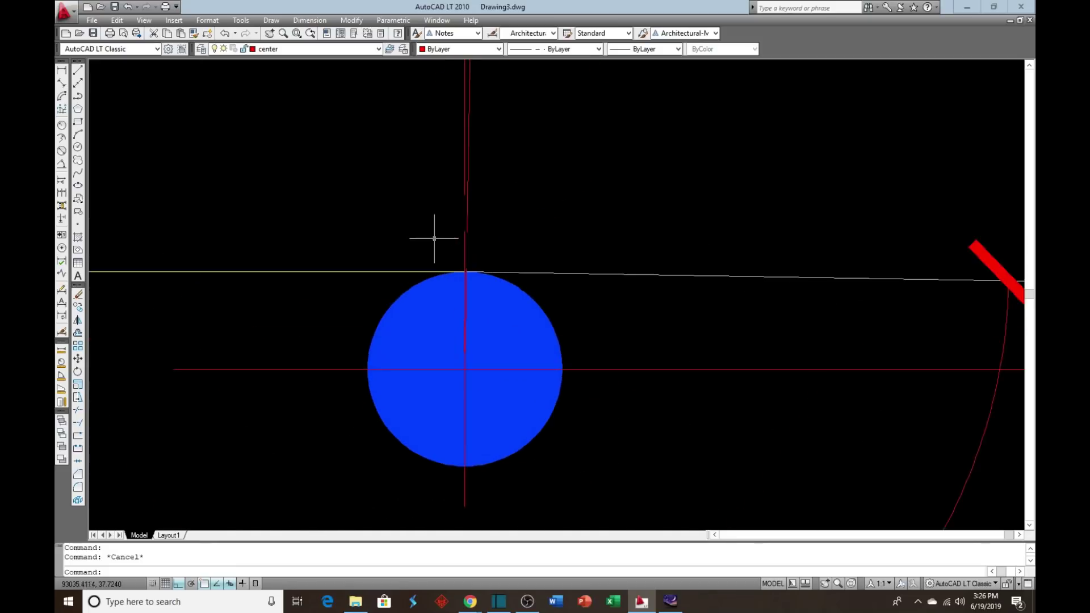
scroll(515, 369, "up", 5)
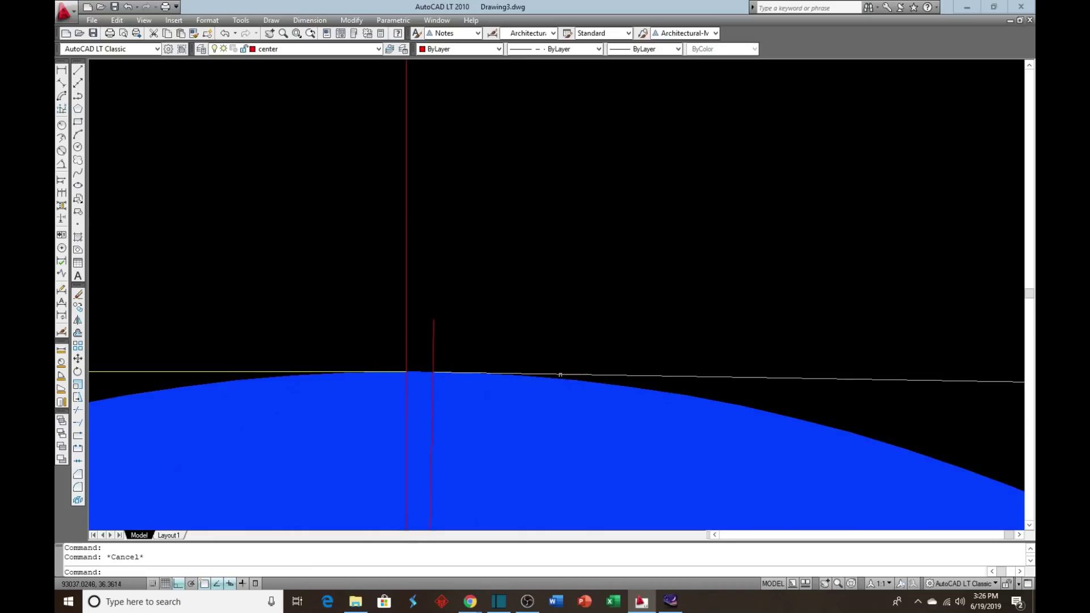
mouse_move(561, 373)
scroll(498, 329, "down", 5)
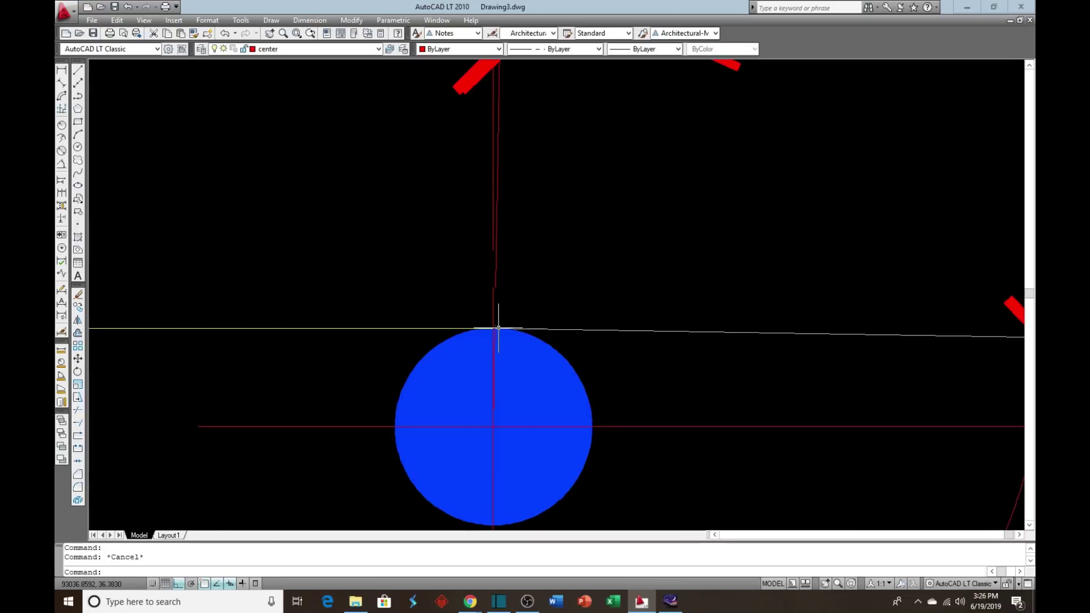
scroll(498, 329, "down", 4)
scroll(557, 227, "up", 2)
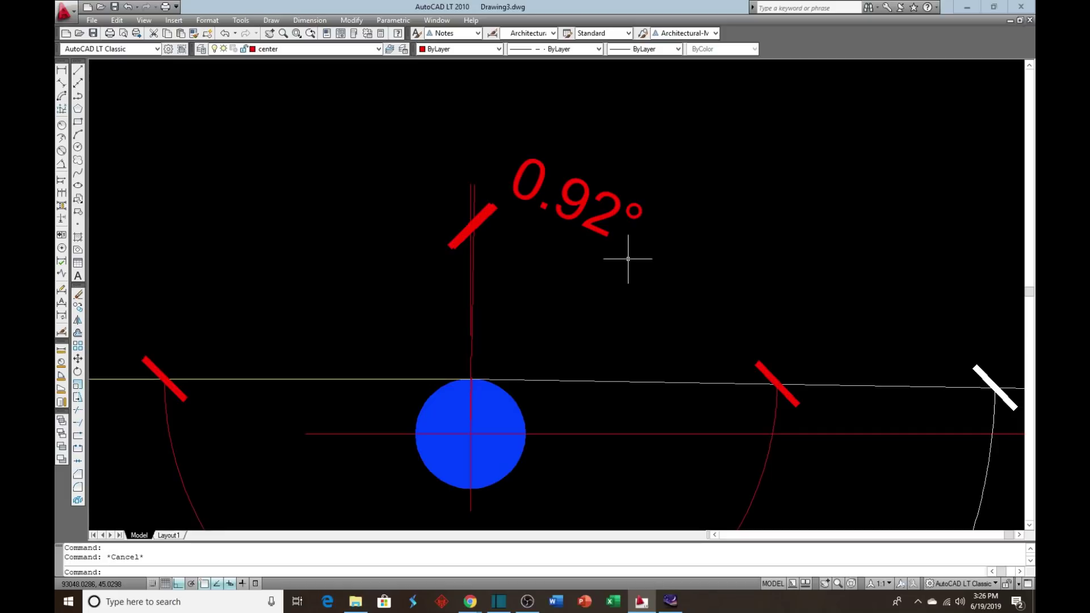
scroll(628, 259, "down", 5)
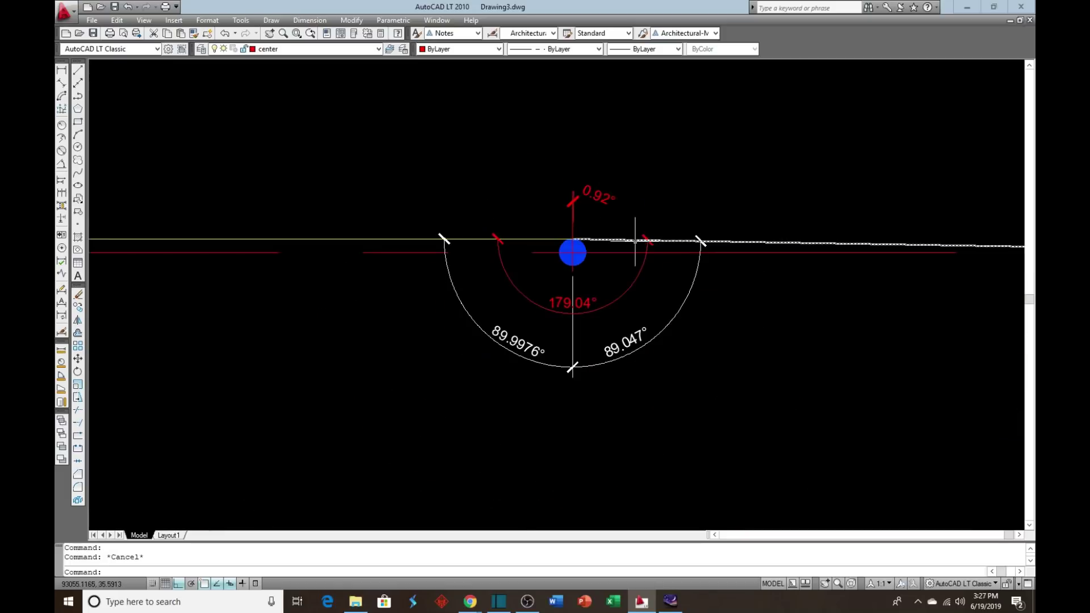
scroll(635, 241, "up", 1)
scroll(636, 241, "up", 3)
scroll(638, 250, "down", 2)
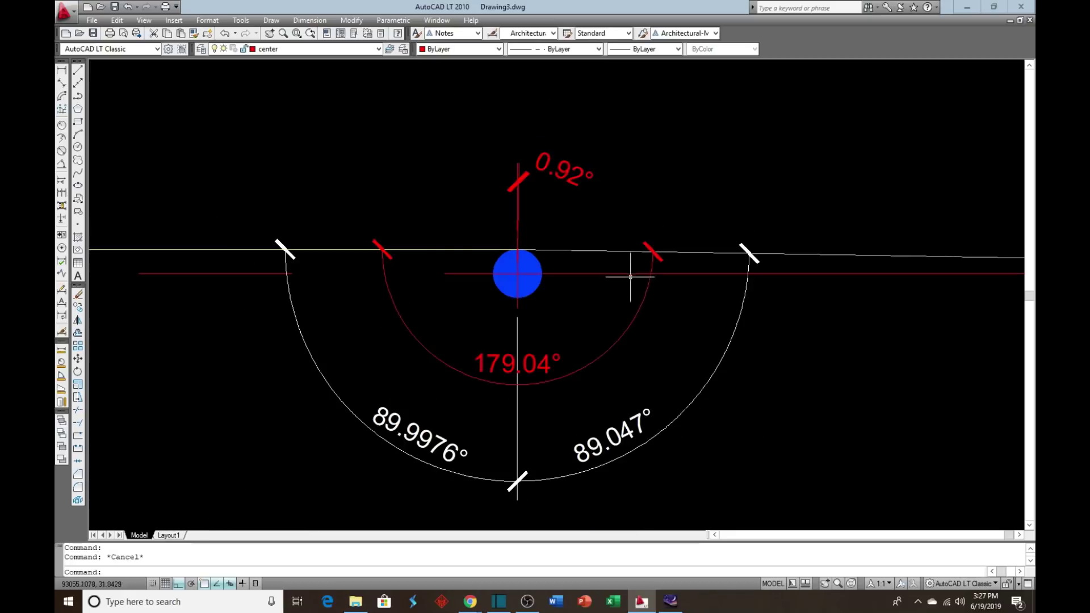